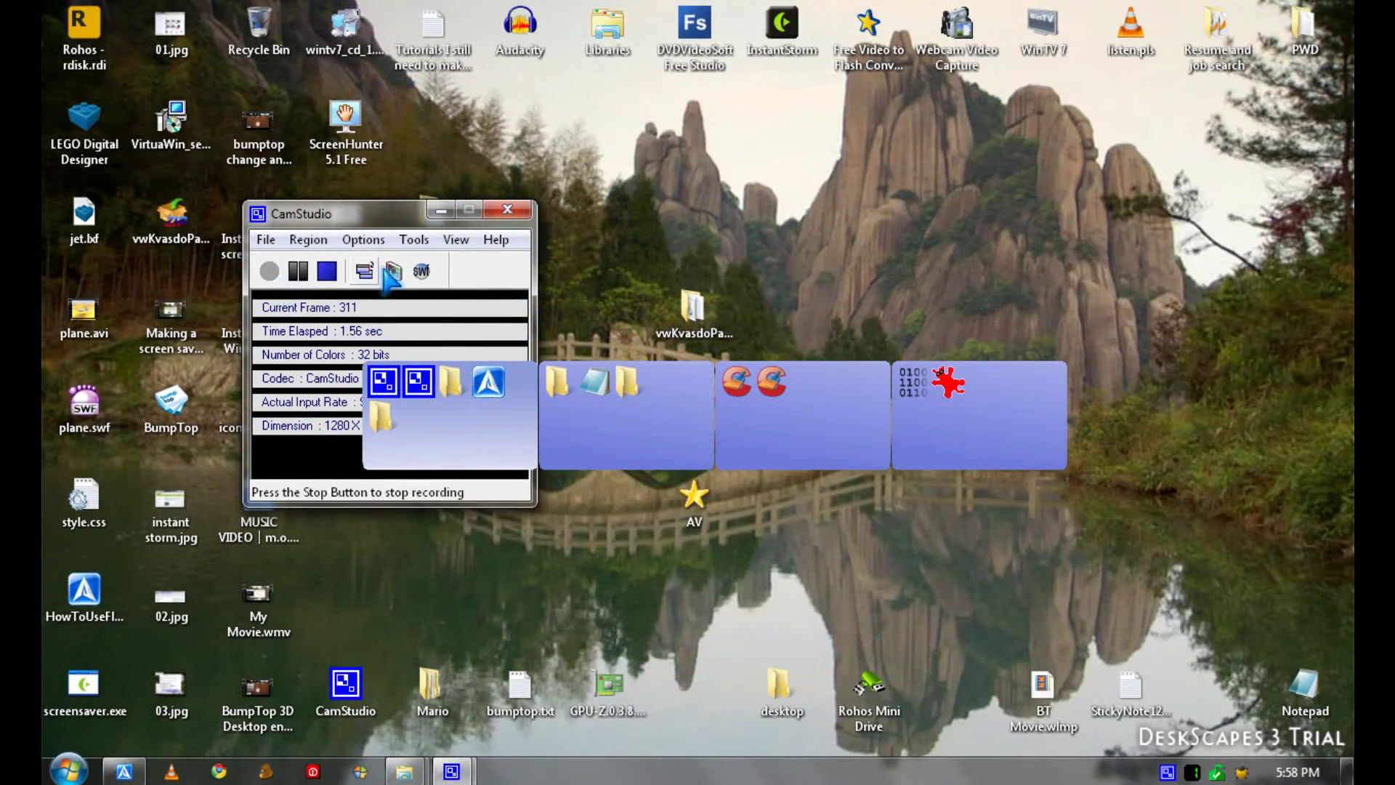
Minimize CamStudio and cycle through the four virtual desktops in the i-conized preview, returning to the first.
{"action": "left_click", "coordinate": [439, 211]}
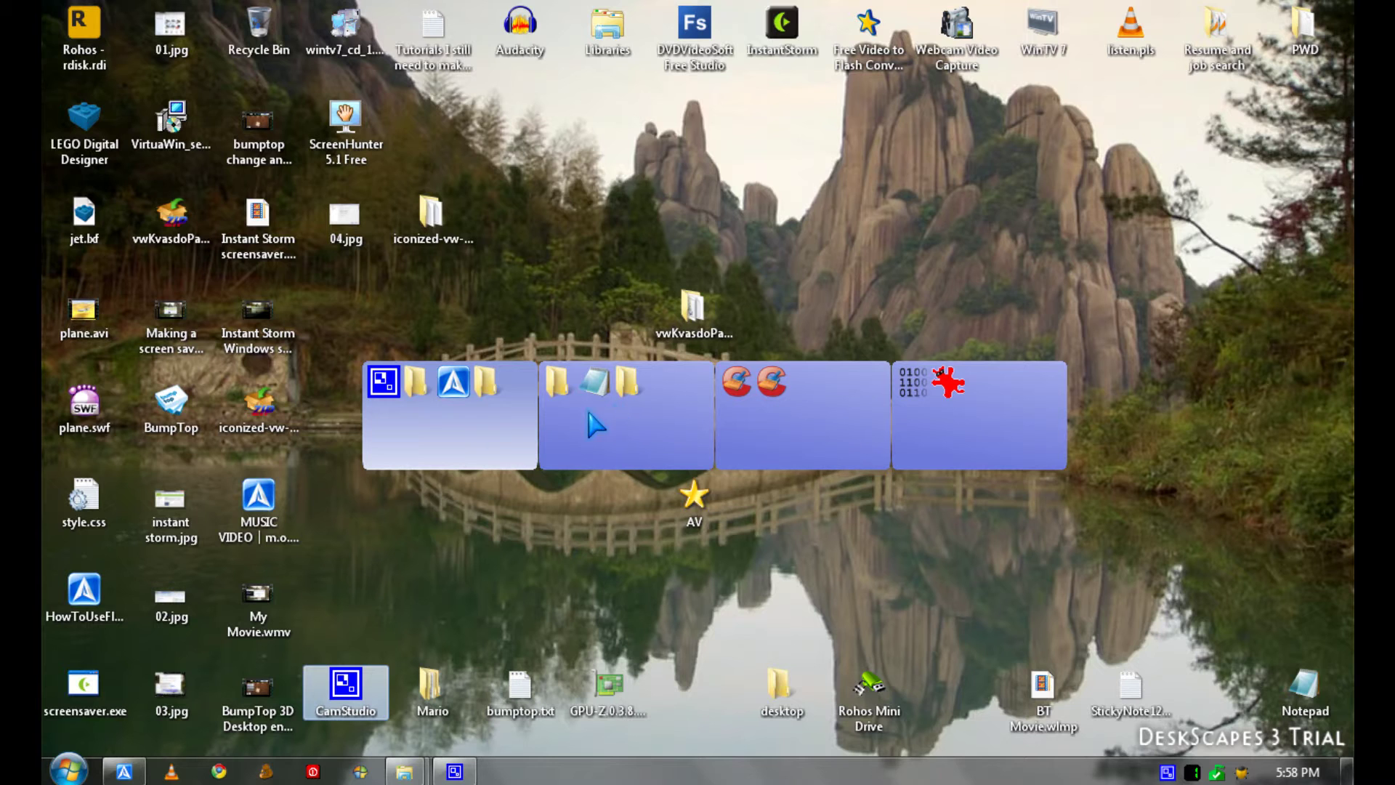
{"action": "left_click", "coordinate": [491, 421]}
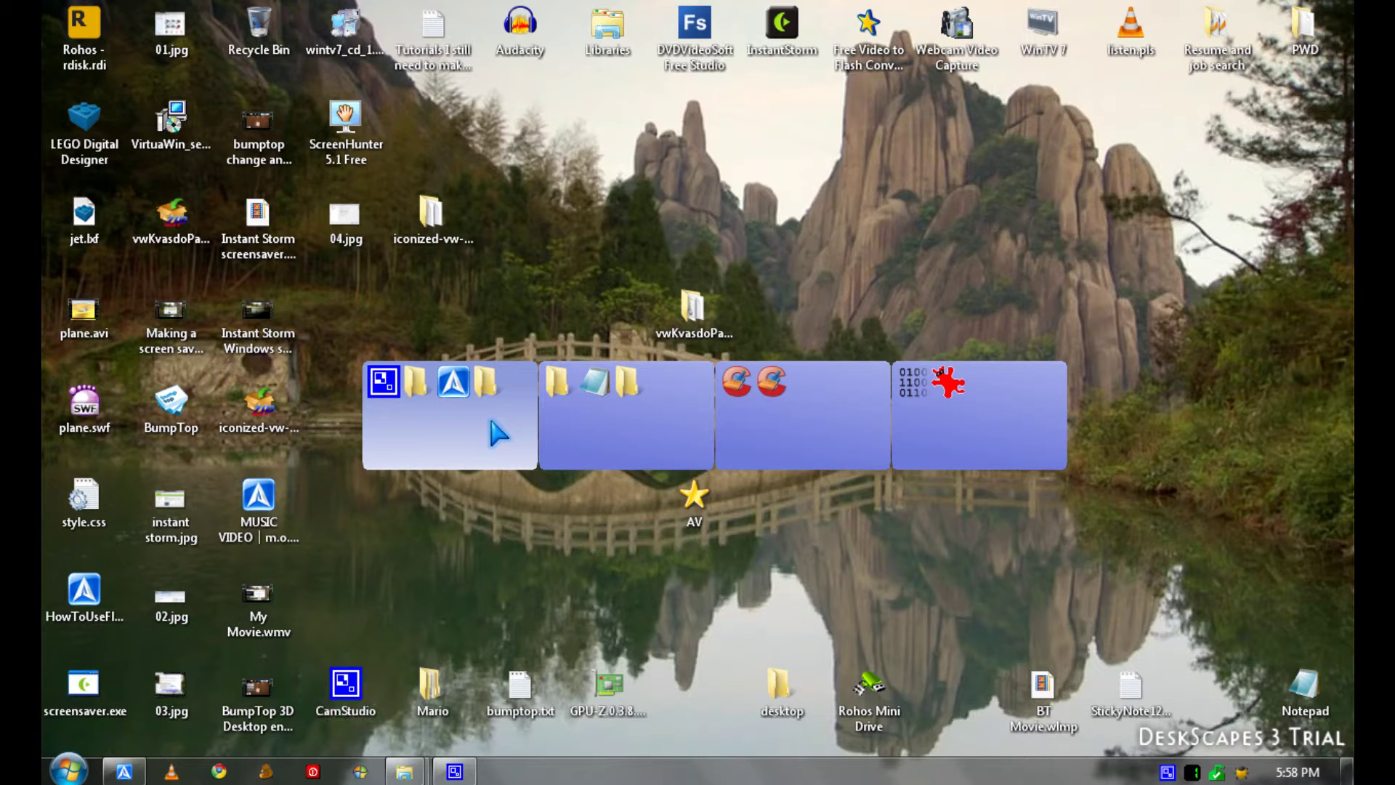
{"action": "left_click", "coordinate": [614, 413]}
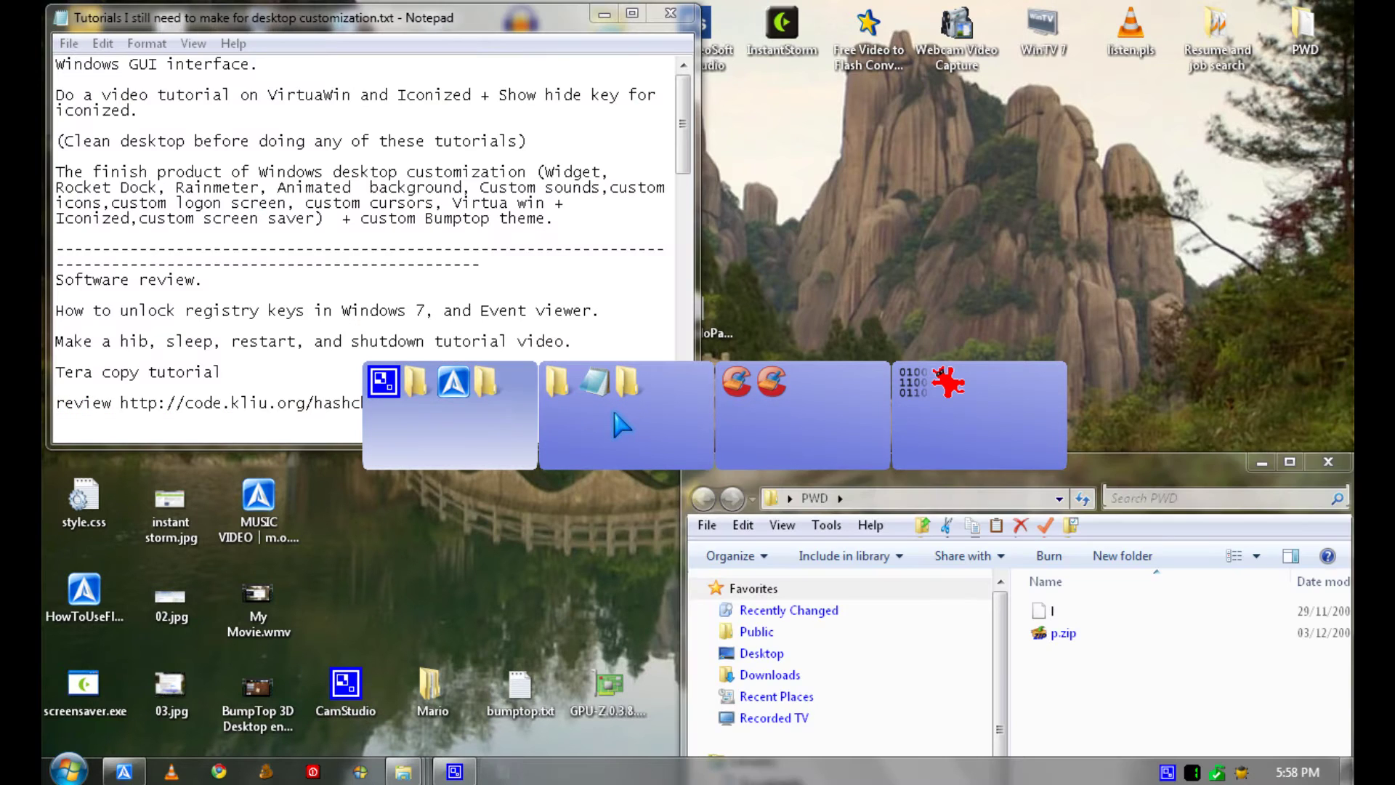
{"action": "left_click", "coordinate": [788, 412]}
{"action": "left_click", "coordinate": [963, 422]}
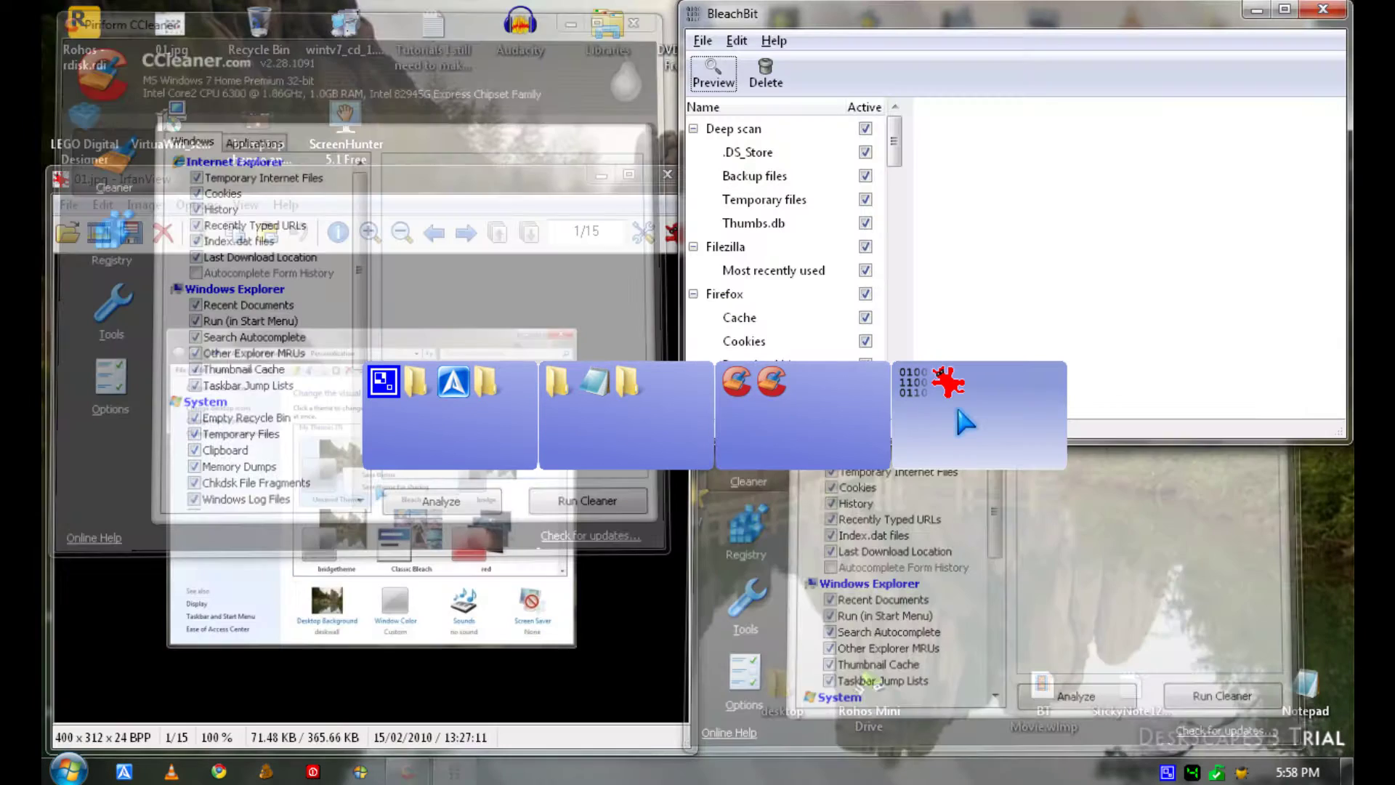
{"action": "left_click", "coordinate": [506, 447]}
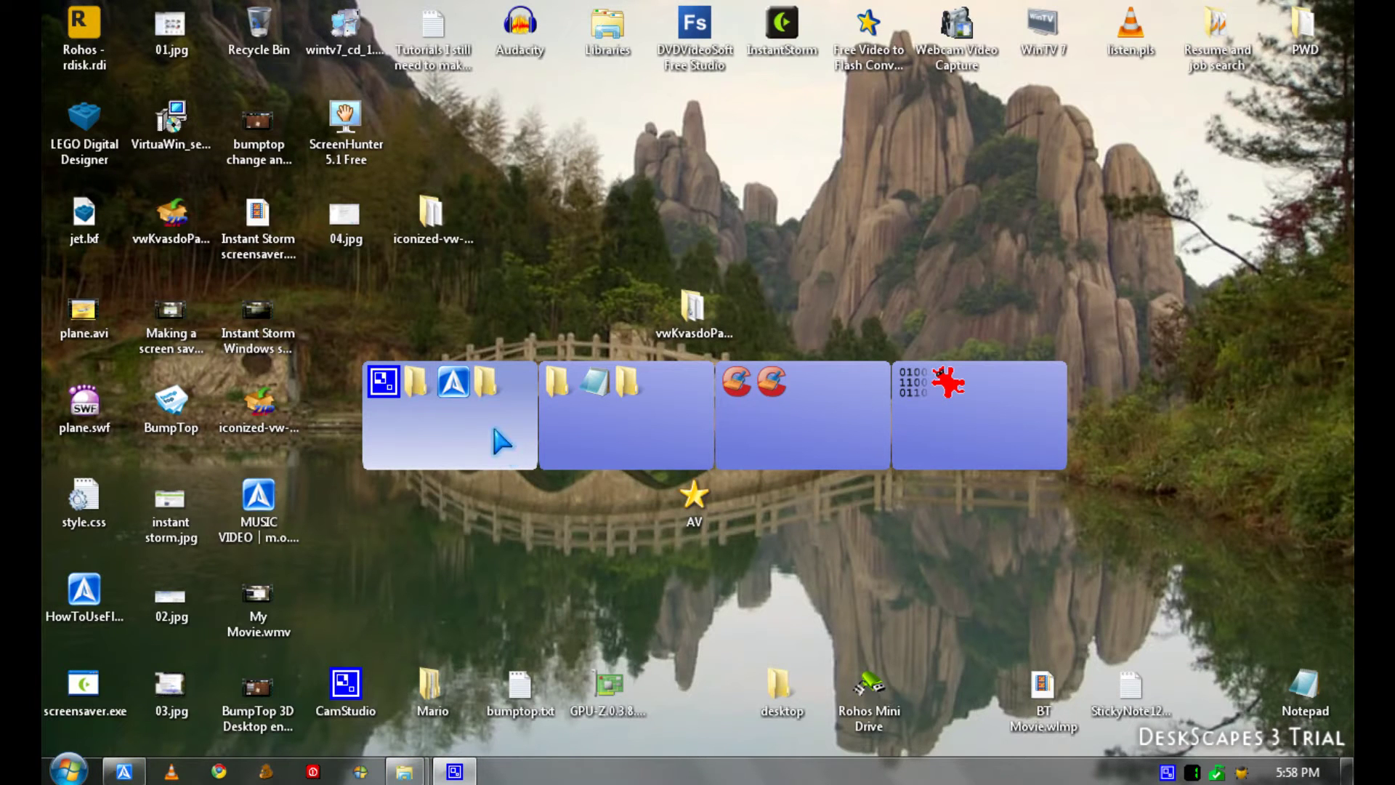
Reposition the i-conized desktop preview lower on the desktop, just below the bridge in the wallpaper.
{"action": "left_click_drag", "start_coordinate": [501, 441], "coordinate": [483, 576]}
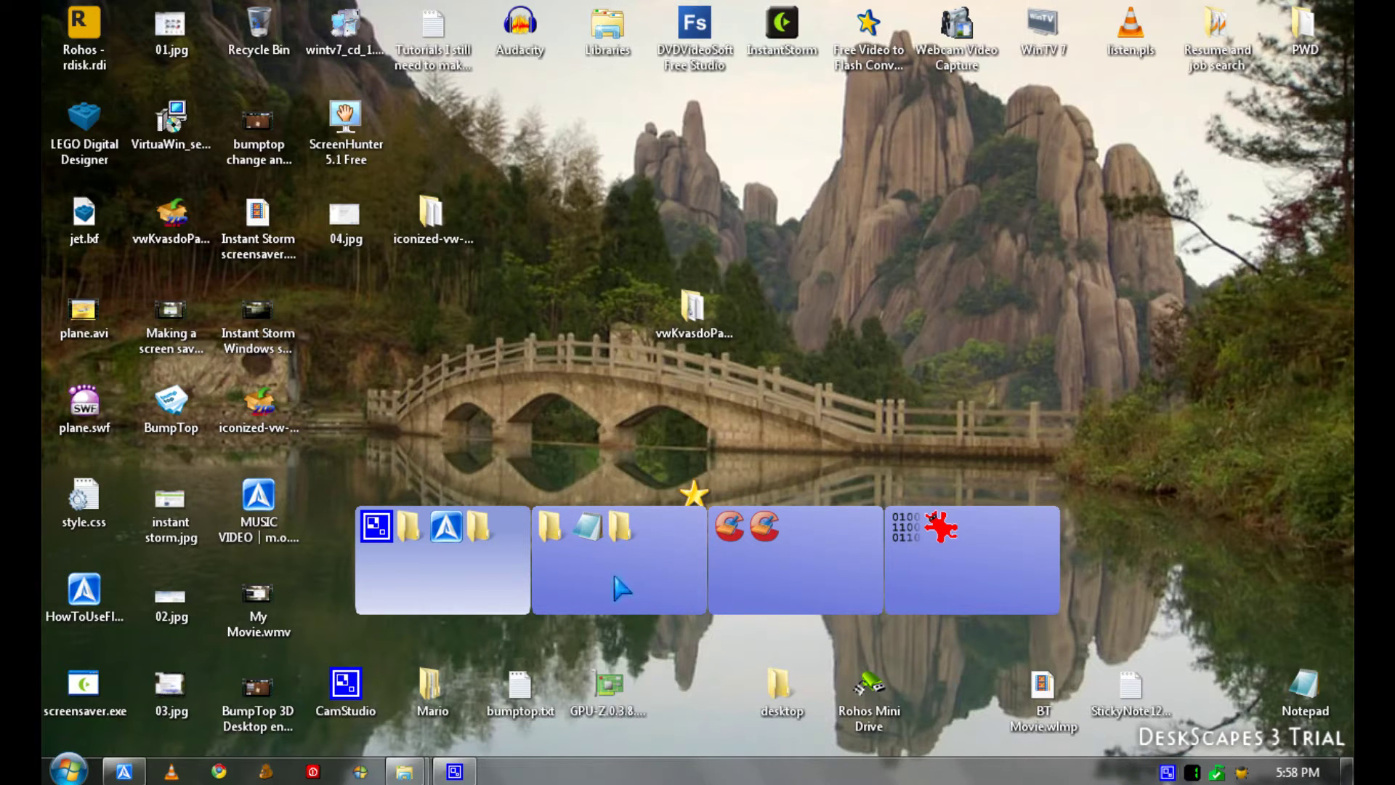
{"action": "left_click_drag", "start_coordinate": [466, 600], "coordinate": [464, 548]}
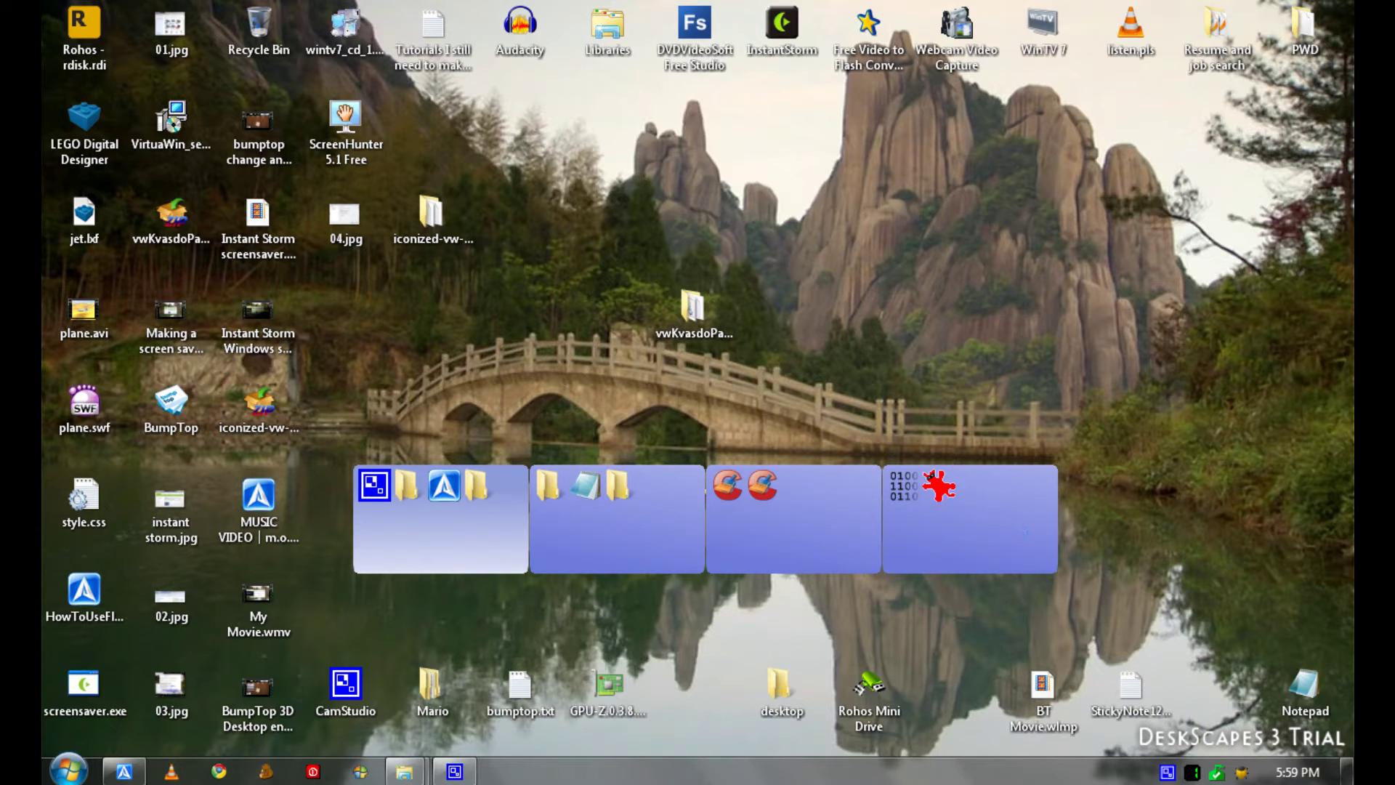
Advance from the first virtual desktop to the fourth, one at a time, using VirtuaWin's Next command.
{"action": "right_click", "coordinate": [1215, 773]}
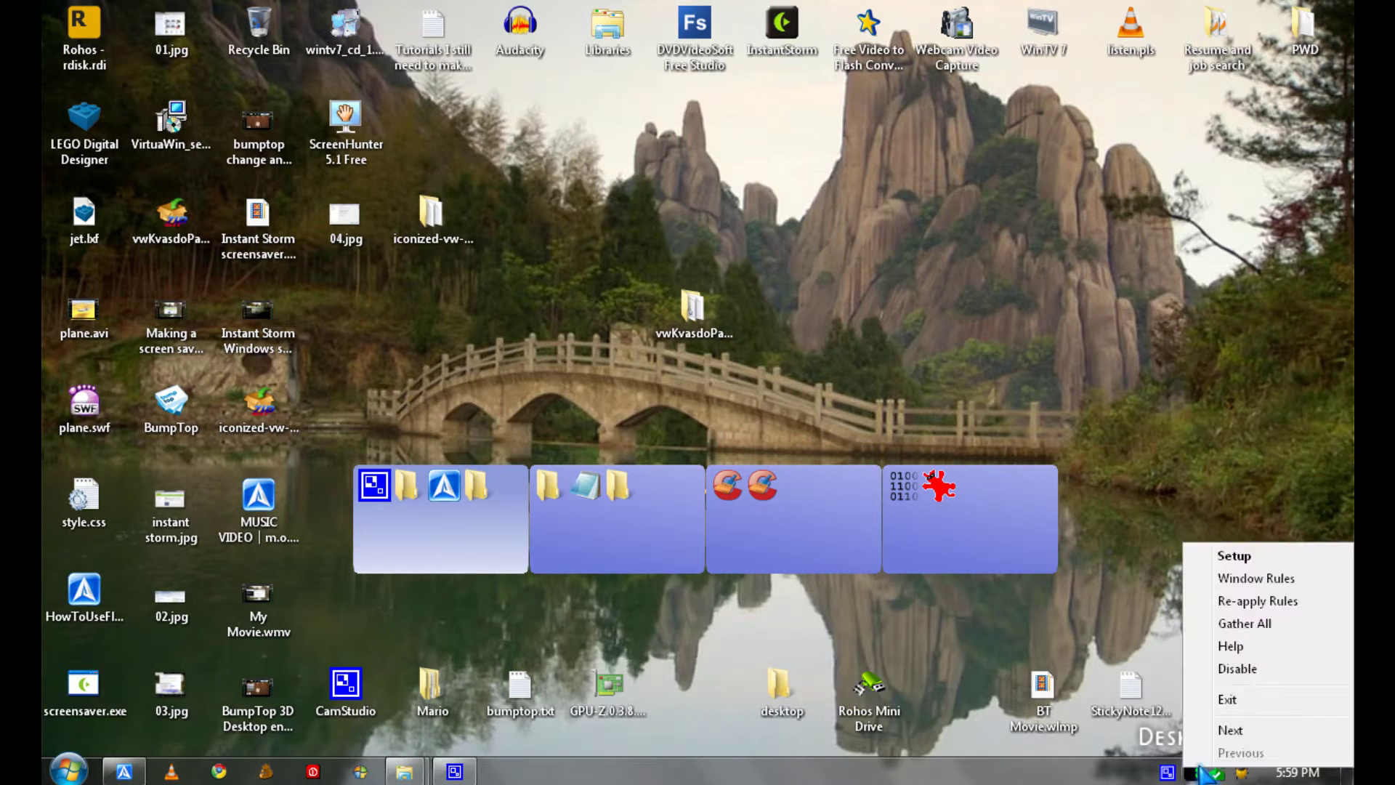
{"action": "left_click", "coordinate": [1223, 730]}
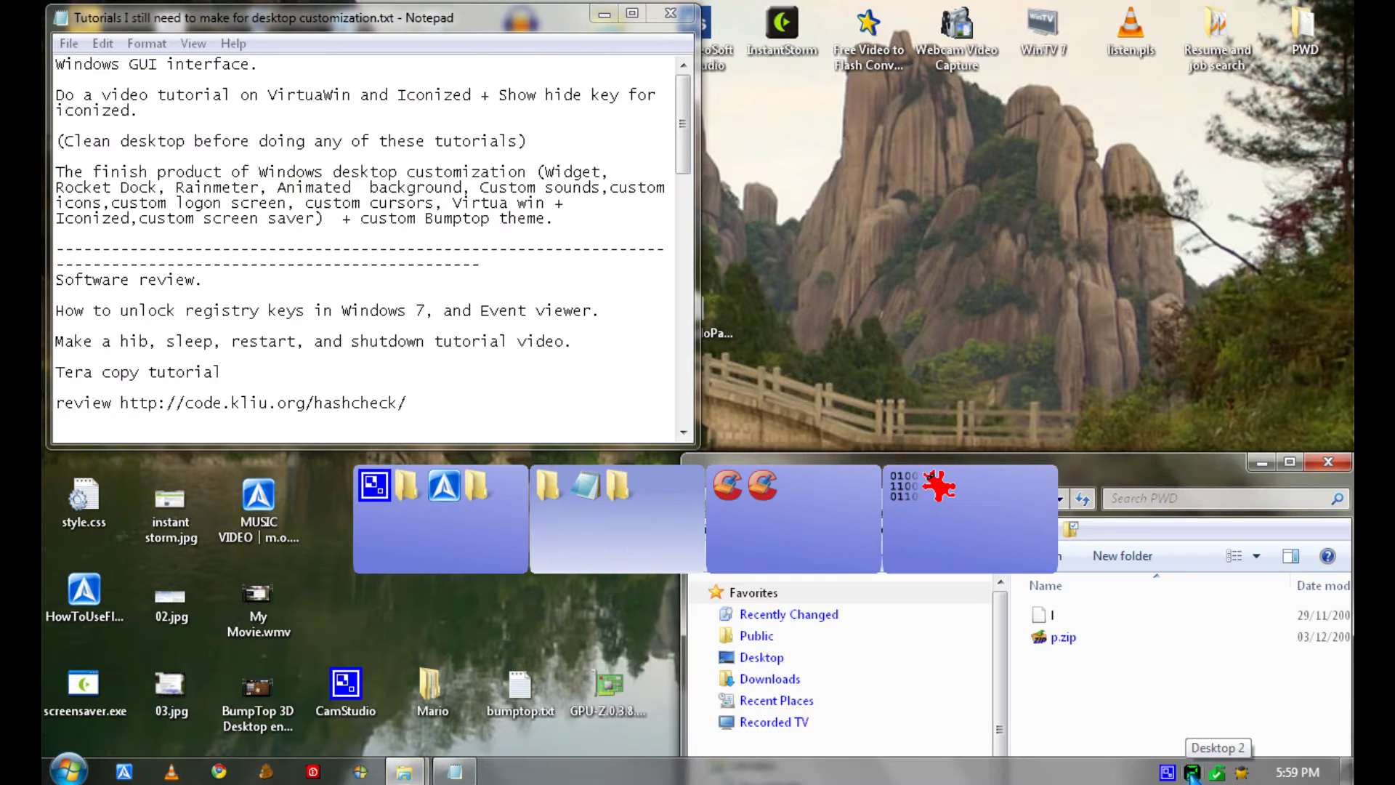
{"action": "right_click", "coordinate": [1192, 773]}
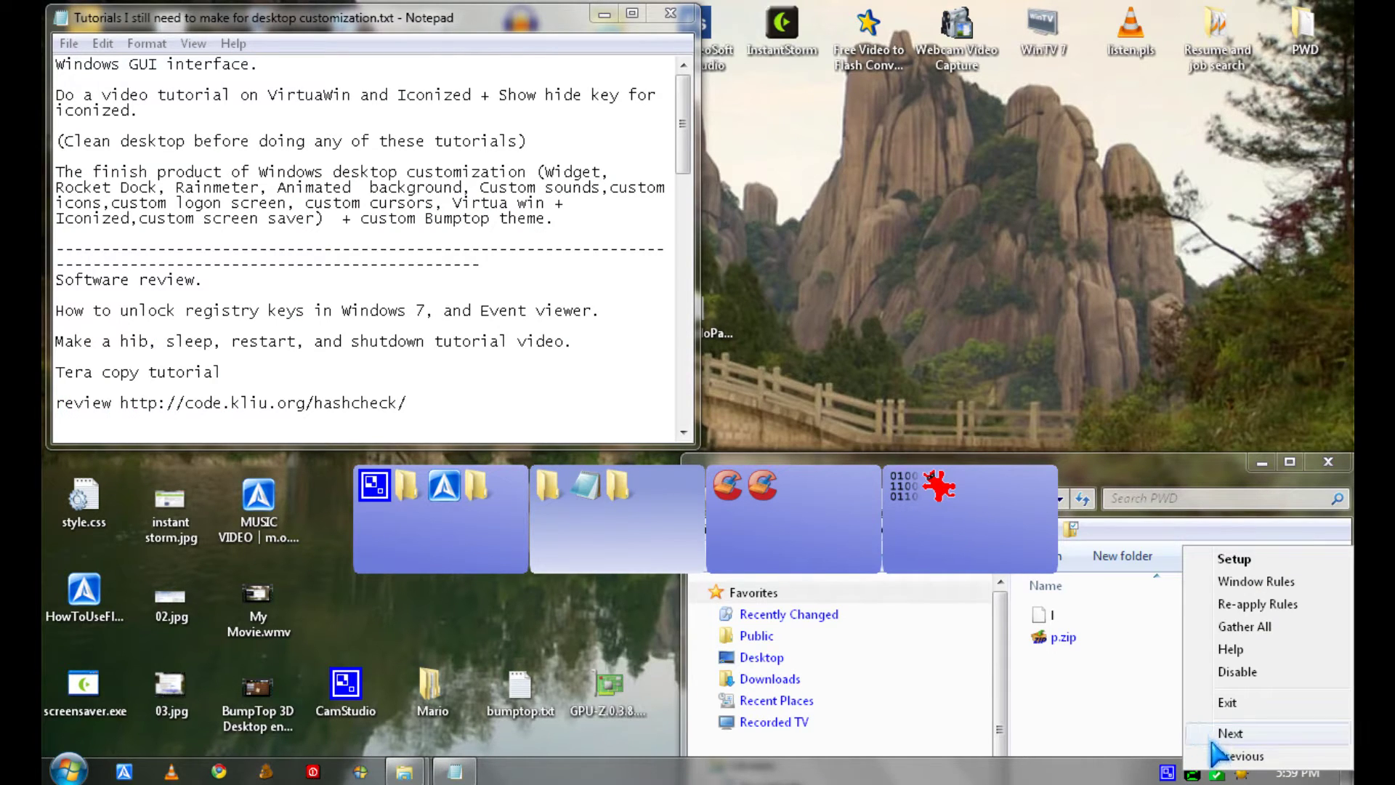
{"action": "left_click", "coordinate": [1255, 755]}
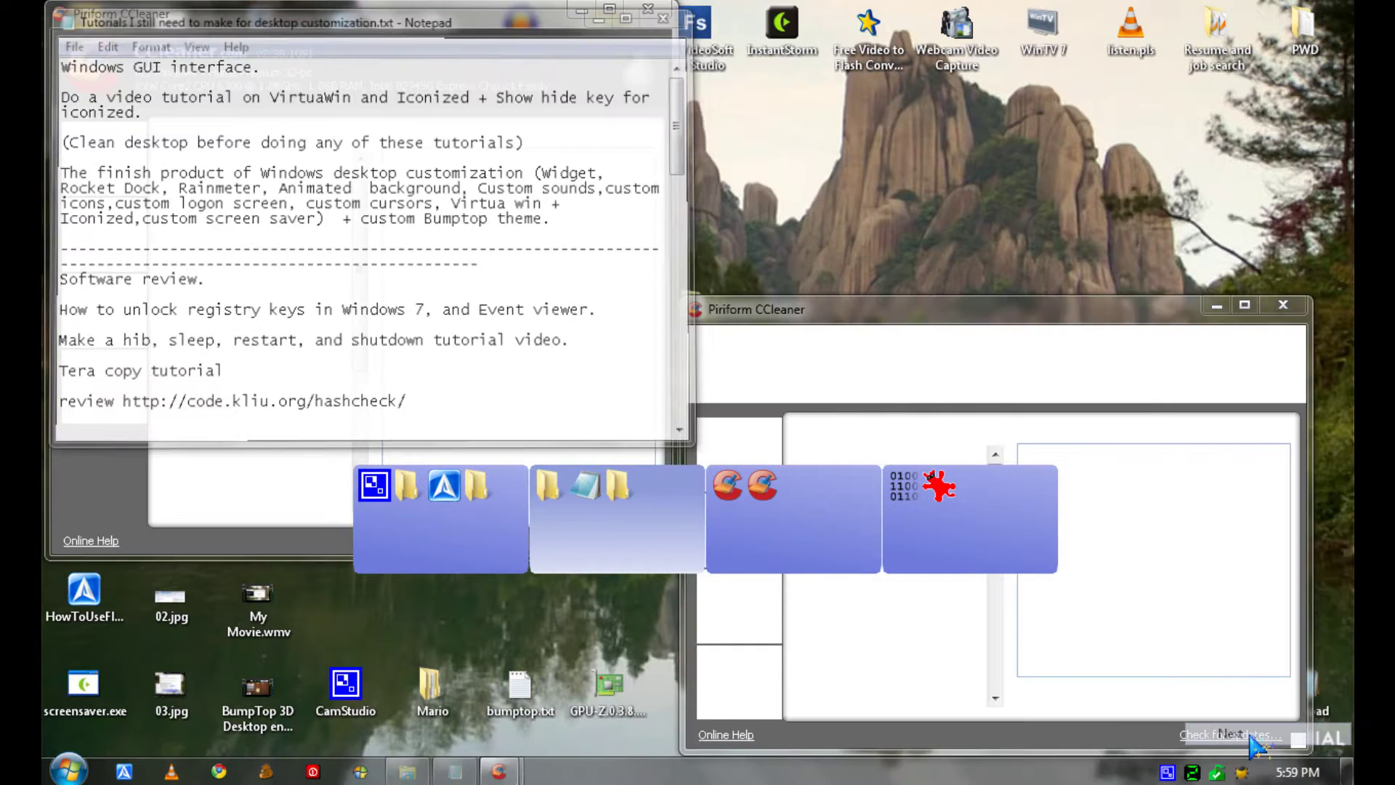
{"action": "right_click", "coordinate": [1195, 774]}
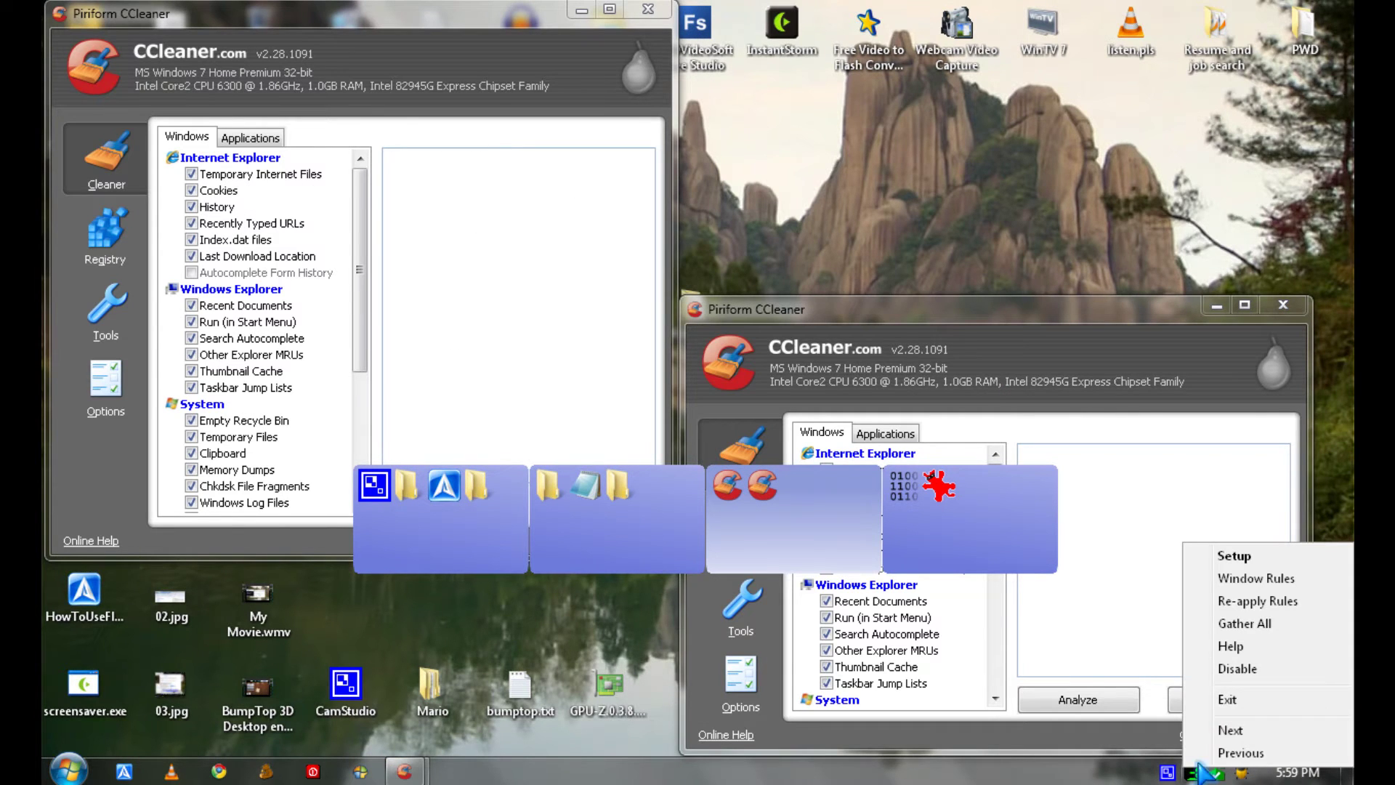
{"action": "left_click", "coordinate": [1223, 728]}
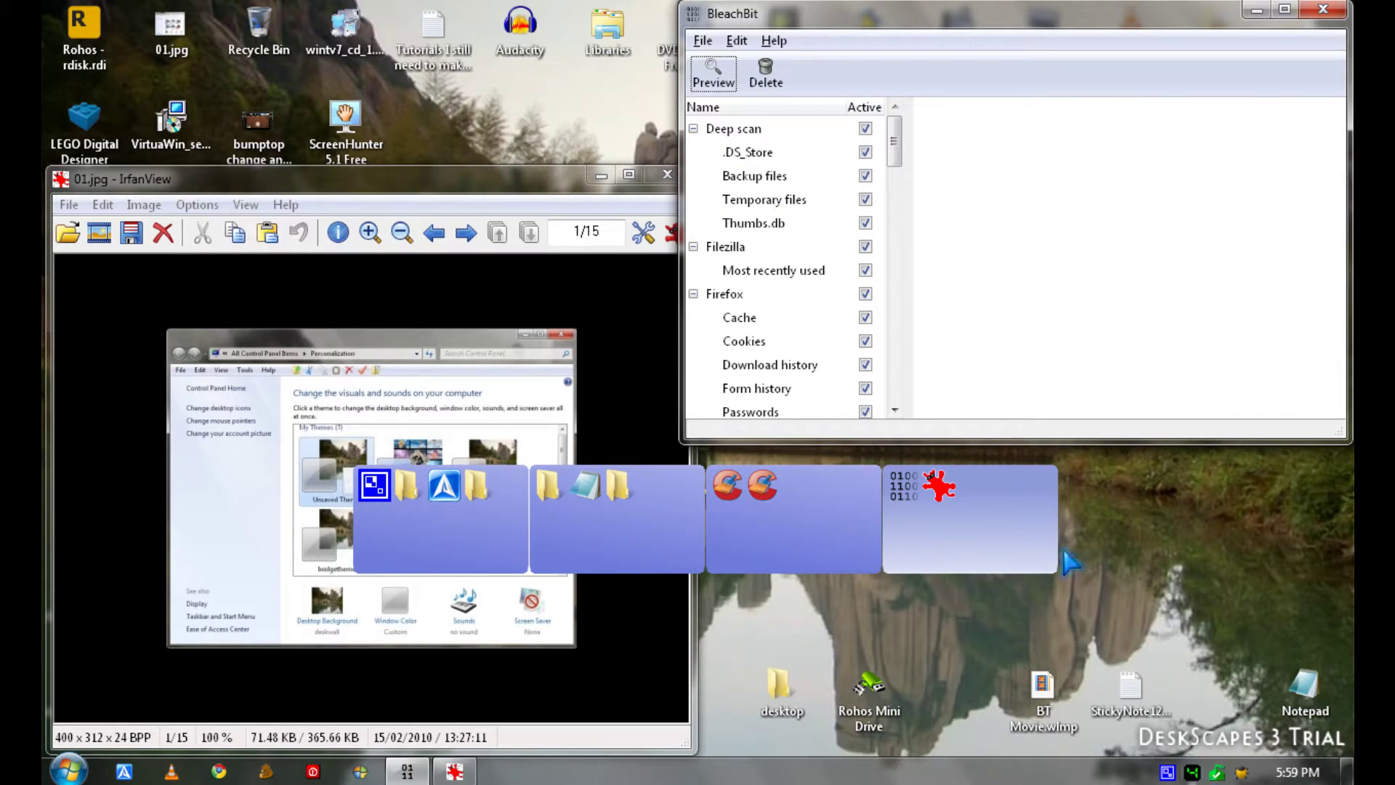
Switch back through the third and second virtual desktops to the first using the i-conized preview.
{"action": "left_click", "coordinate": [987, 519]}
{"action": "left_click", "coordinate": [808, 545]}
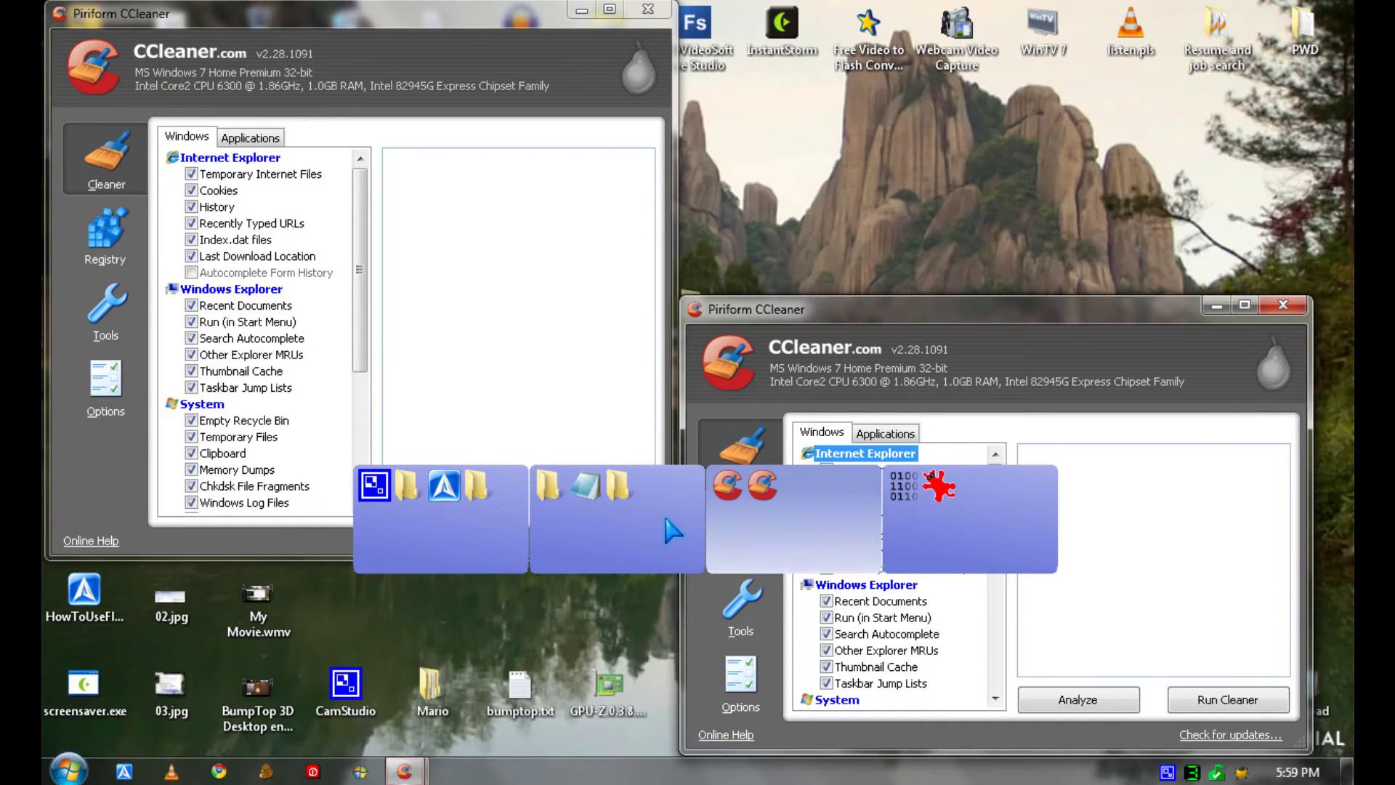
{"action": "left_click", "coordinate": [661, 534]}
{"action": "left_click", "coordinate": [479, 550]}
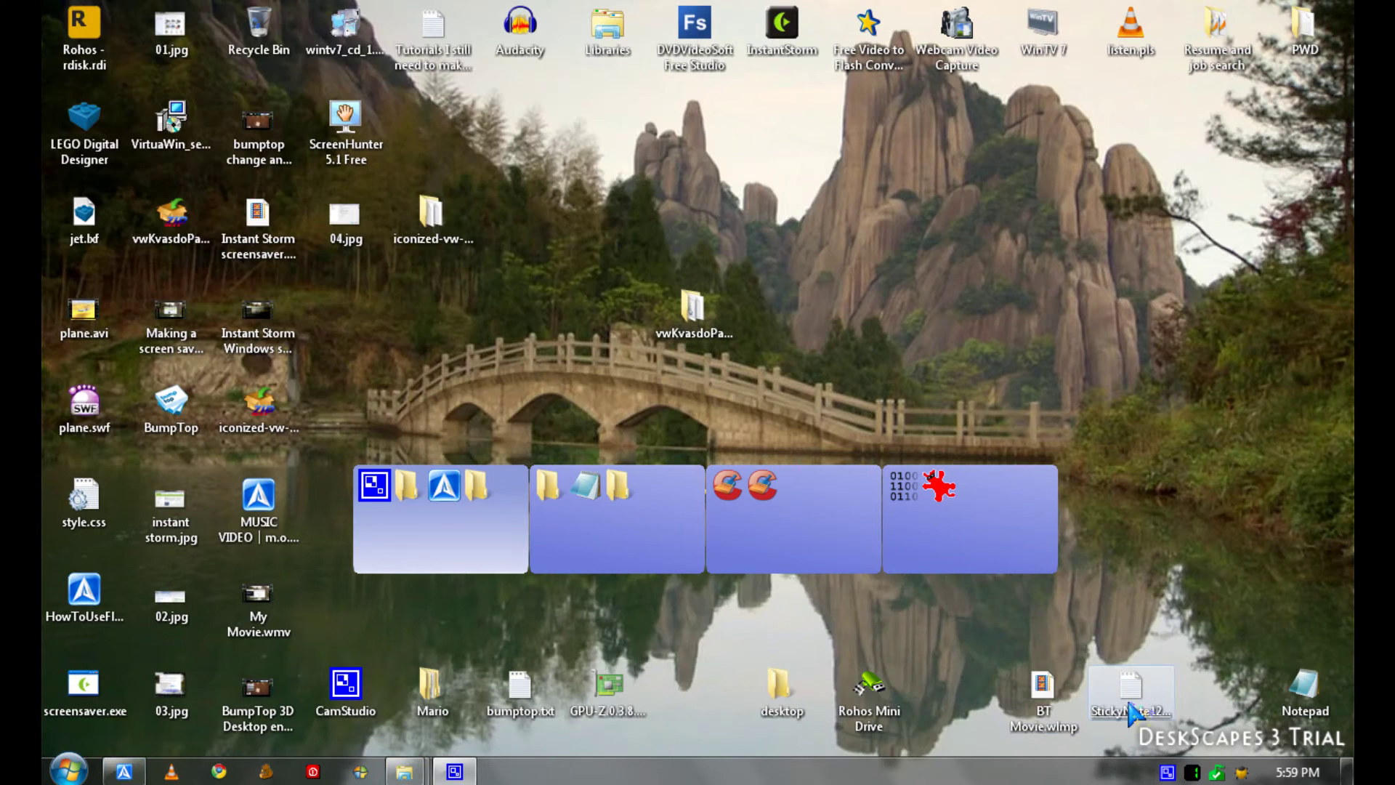
Review the General, Hotkeys and Modules settings in VirtuaWin Setup with the desktop preview moved aside, and close the dialog.
{"action": "right_click", "coordinate": [1197, 775]}
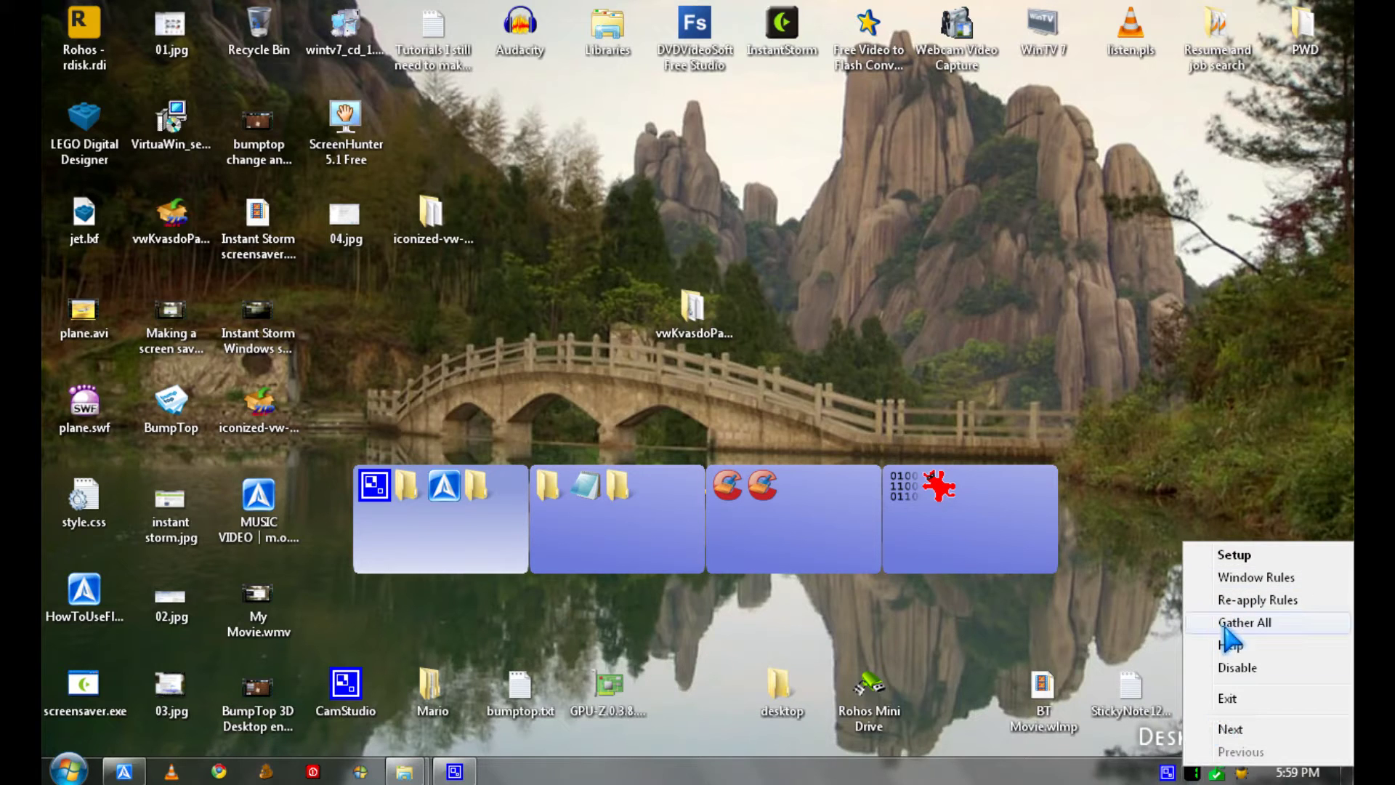
{"action": "left_click", "coordinate": [1233, 555]}
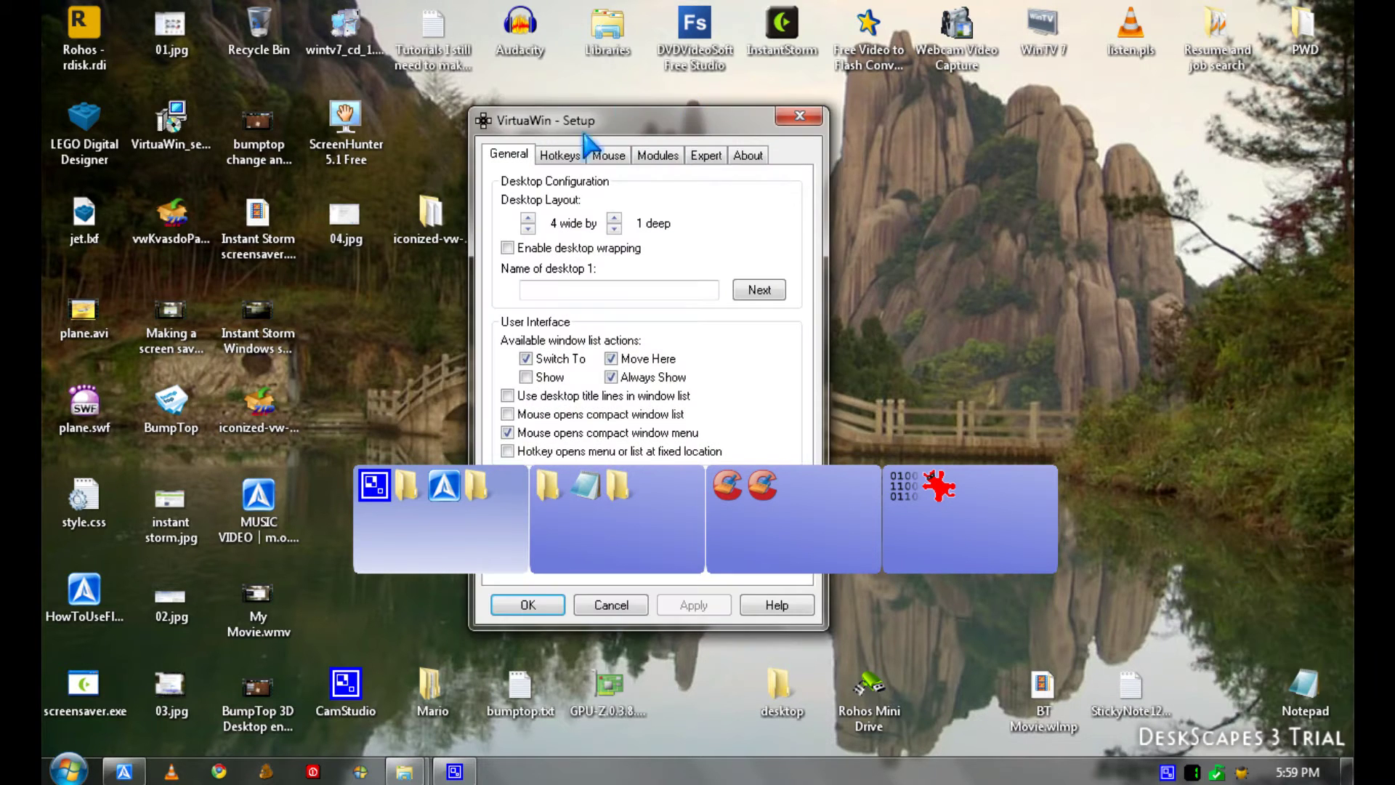
{"action": "left_click_drag", "start_coordinate": [620, 118], "coordinate": [644, 51]}
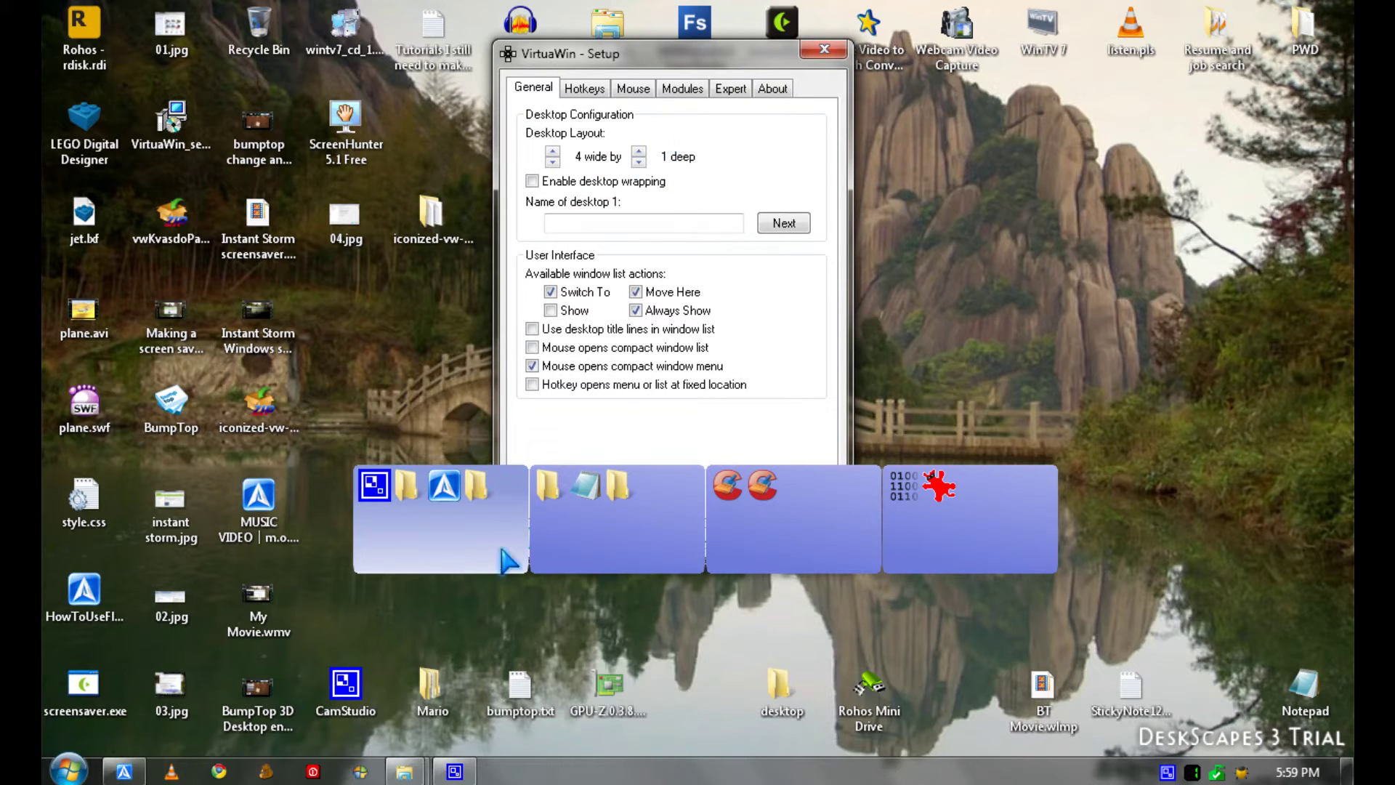
{"action": "left_click_drag", "start_coordinate": [497, 552], "coordinate": [478, 486]}
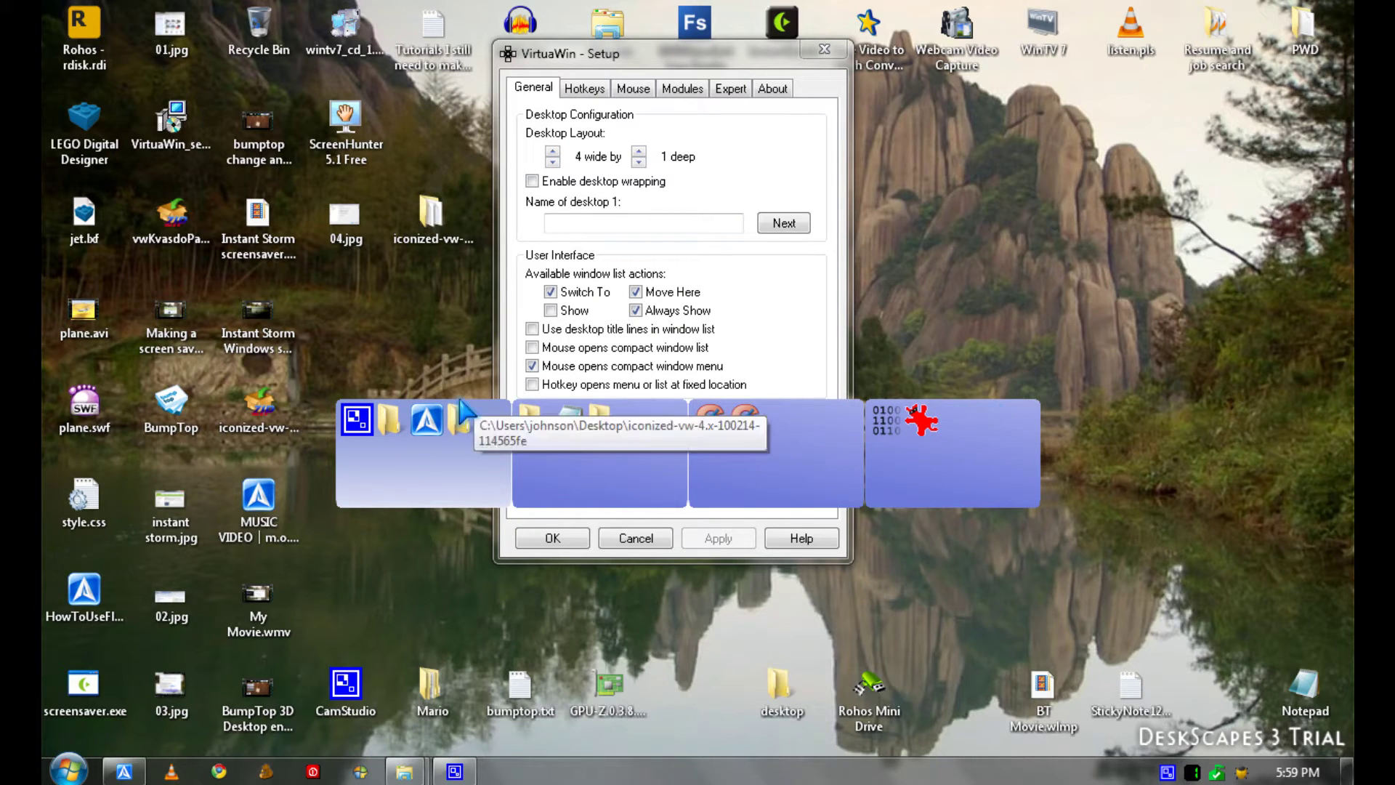
{"action": "left_click", "coordinate": [585, 89]}
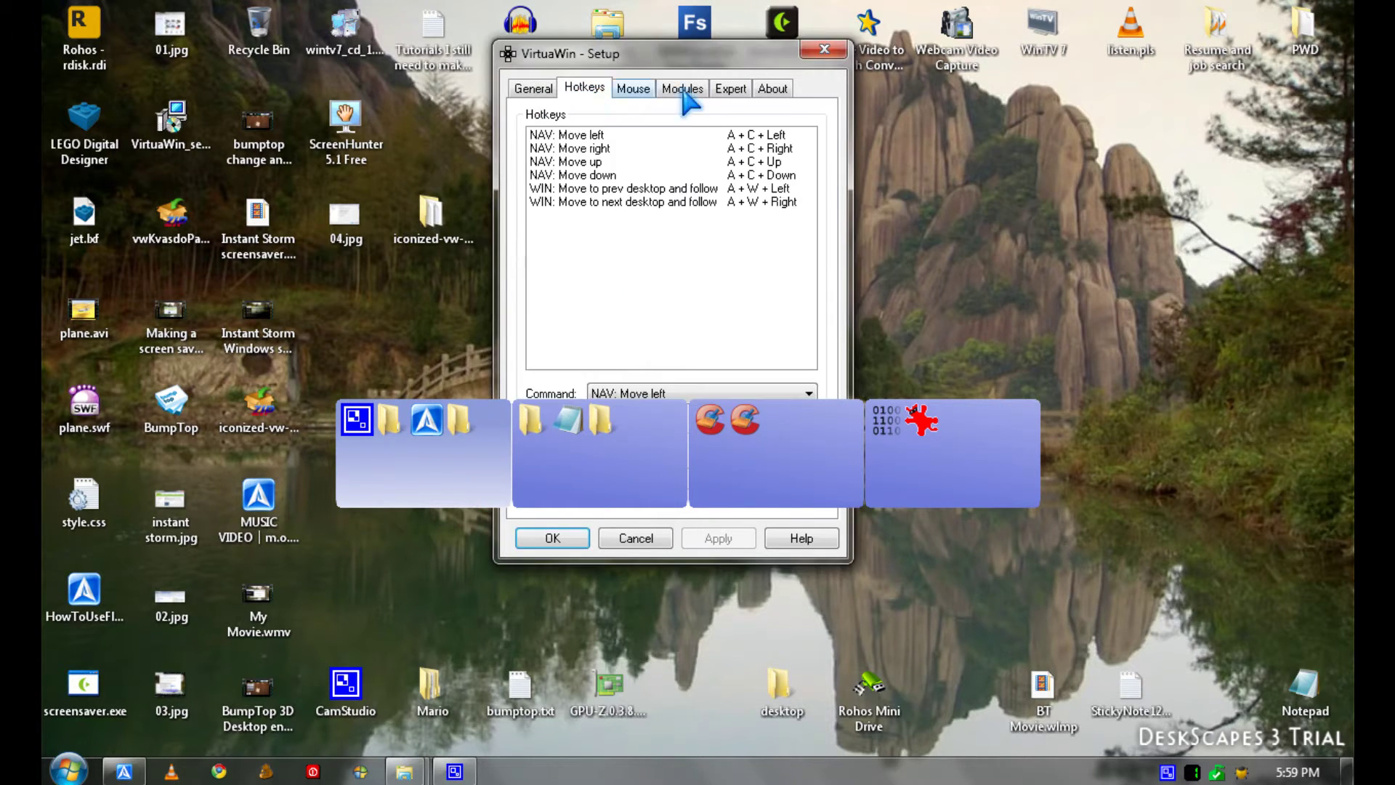
{"action": "left_click", "coordinate": [685, 89]}
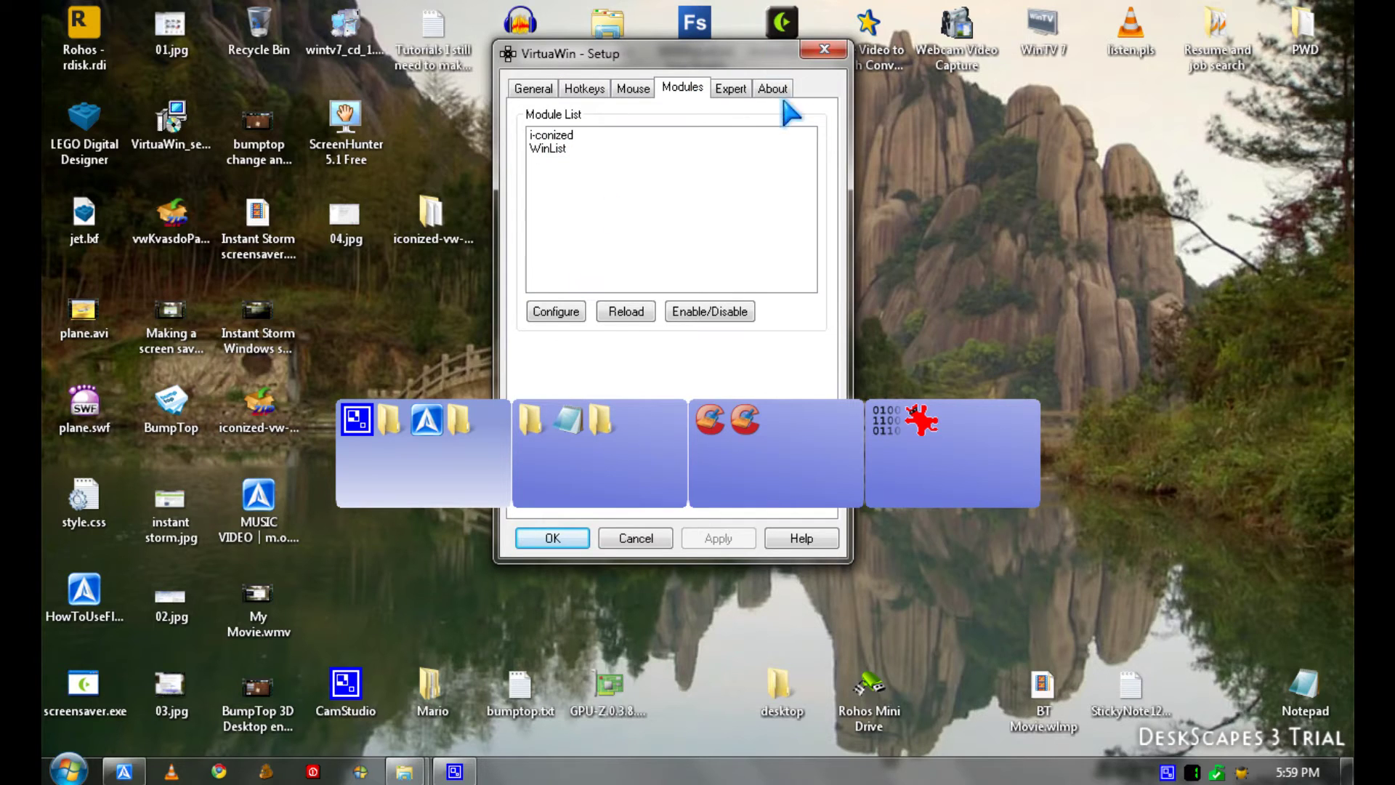
{"action": "left_click", "coordinate": [828, 57]}
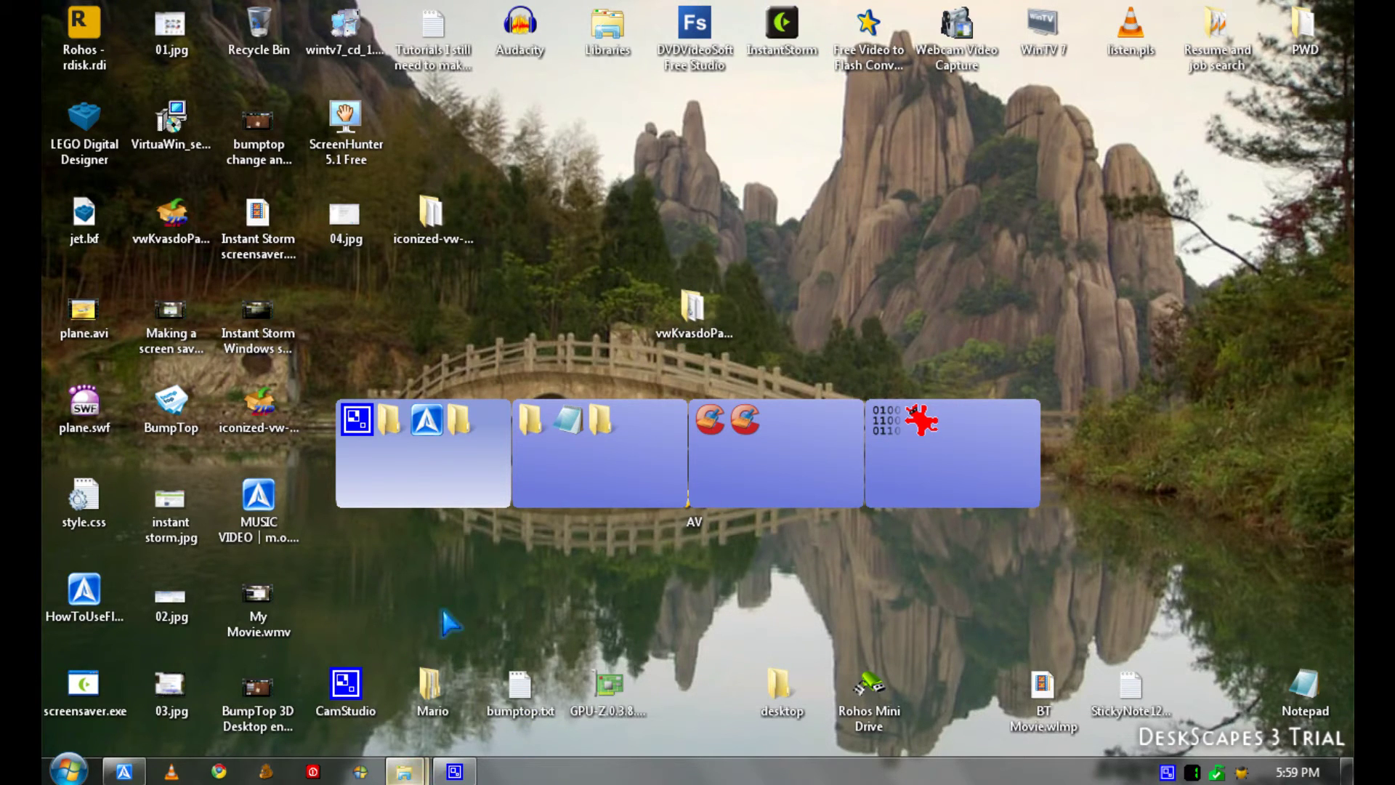
{"action": "left_click", "coordinate": [255, 429]}
{"action": "double_click", "coordinate": [253, 429]}
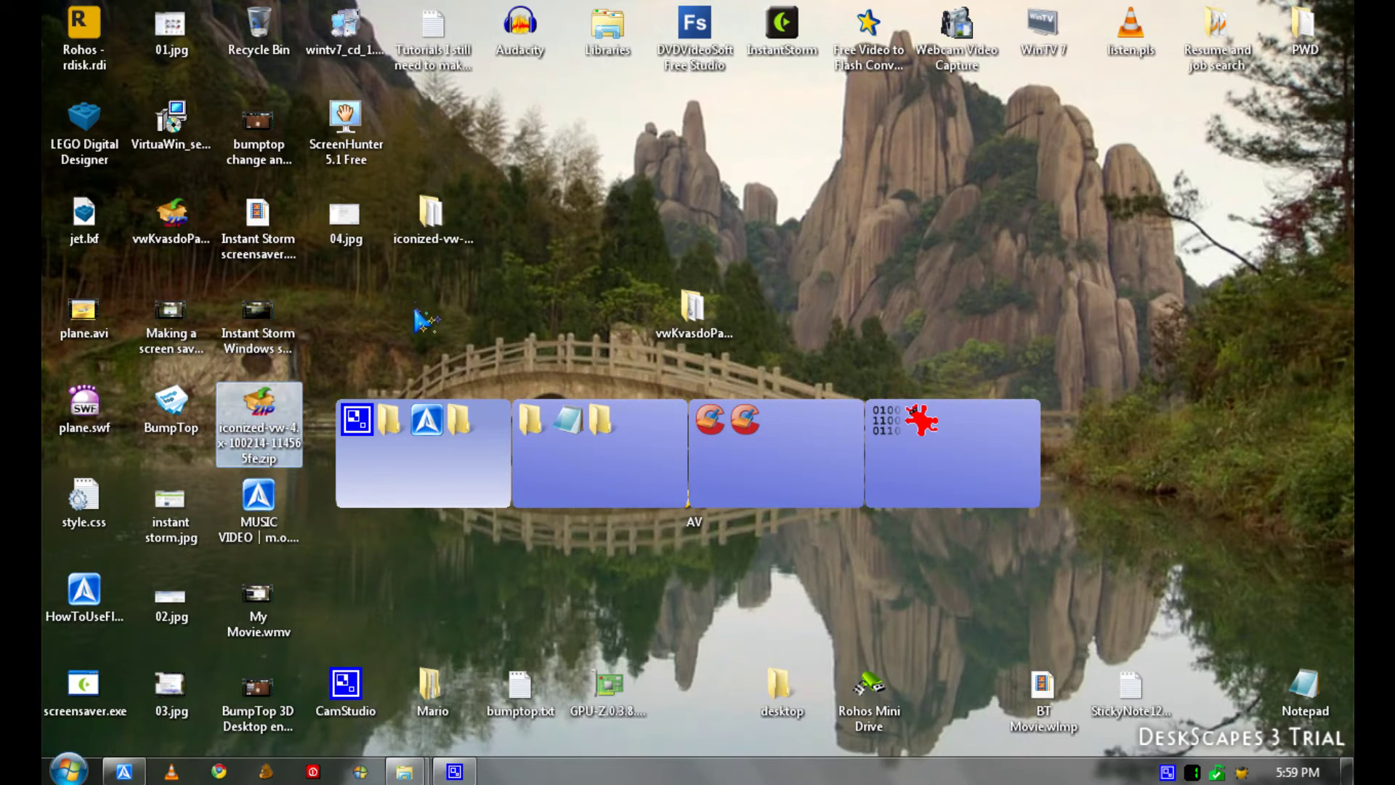
Switch to Avant Browser and view the VirtuaWin homepage and the i-conized files page on SourceForge.
{"action": "left_click", "coordinate": [138, 766]}
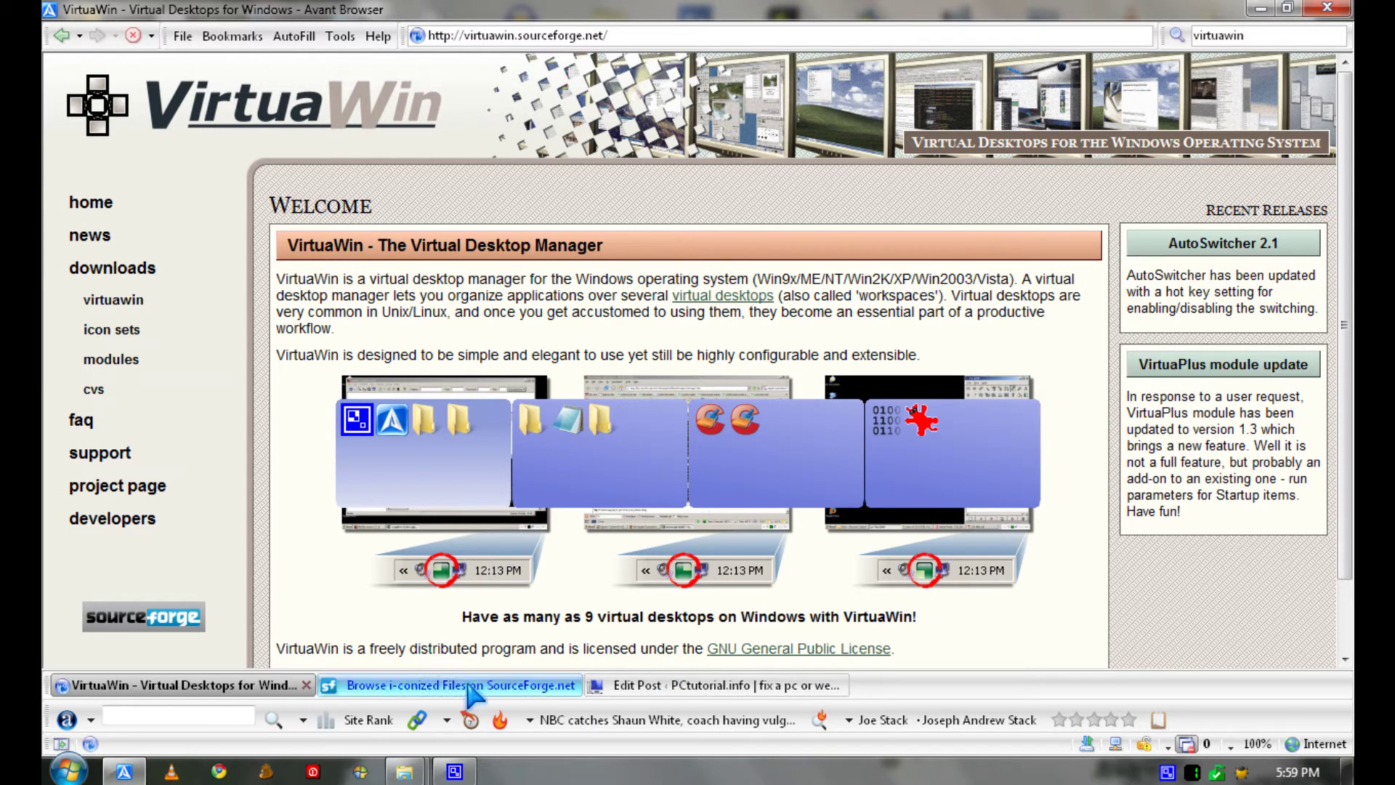
{"action": "left_click", "coordinate": [467, 684]}
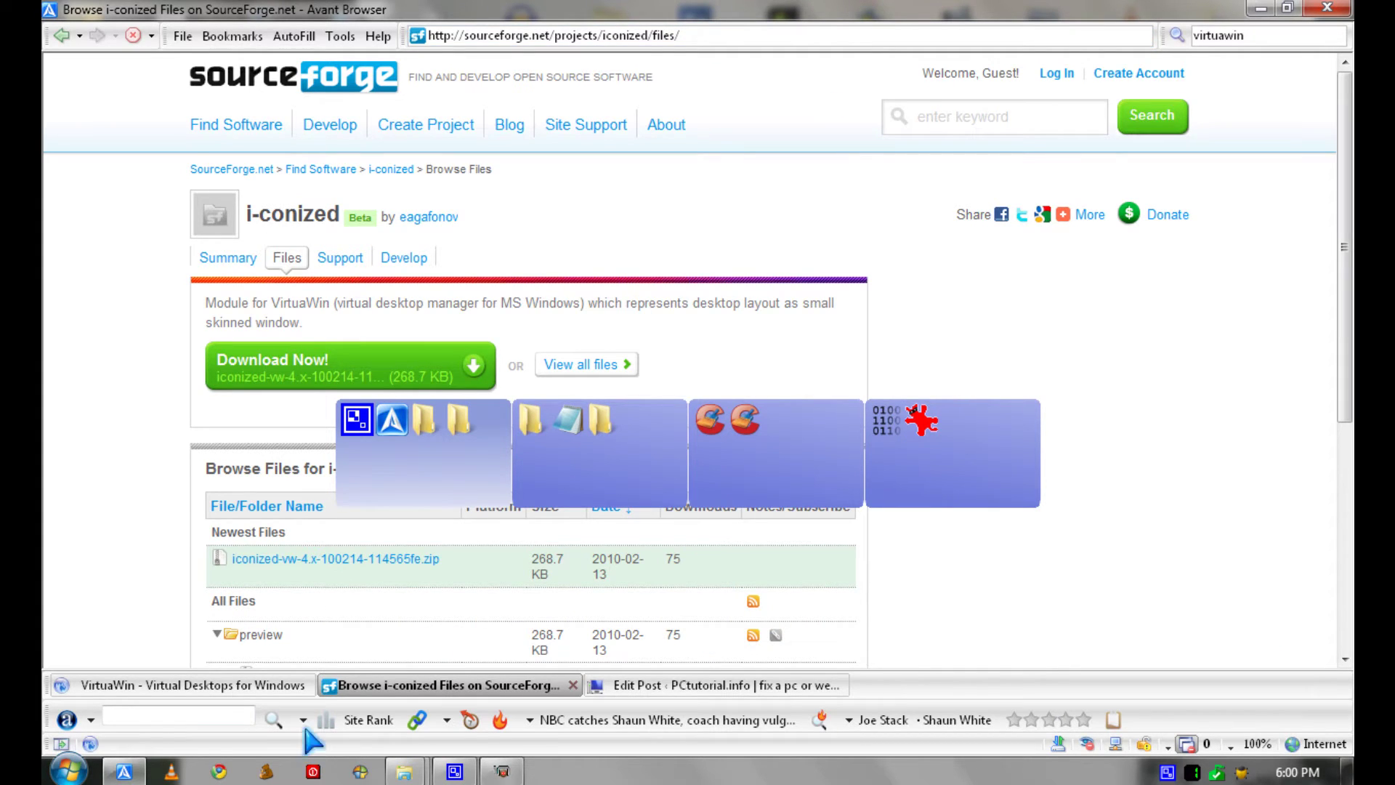
{"action": "left_click", "coordinate": [240, 688]}
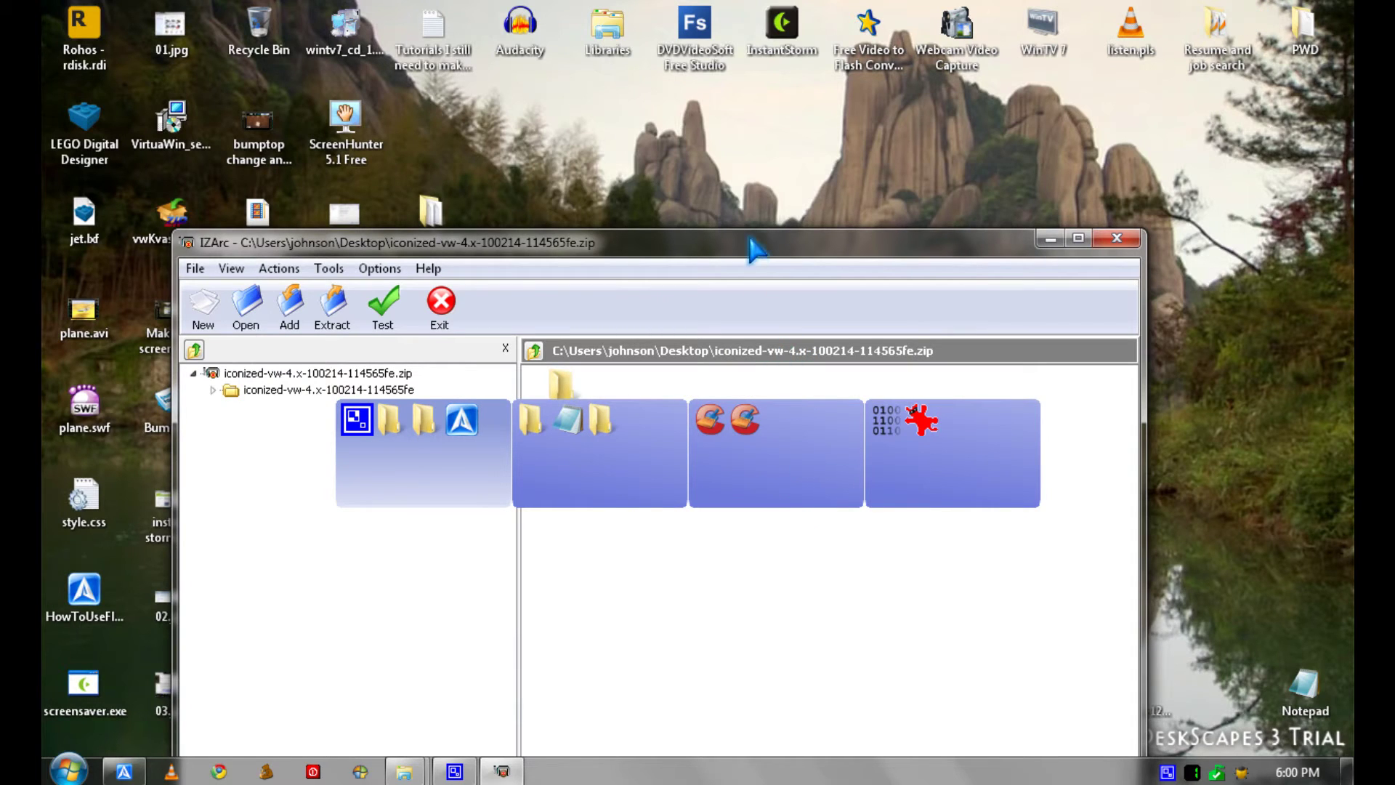
{"action": "left_click_drag", "start_coordinate": [746, 254], "coordinate": [762, 323]}
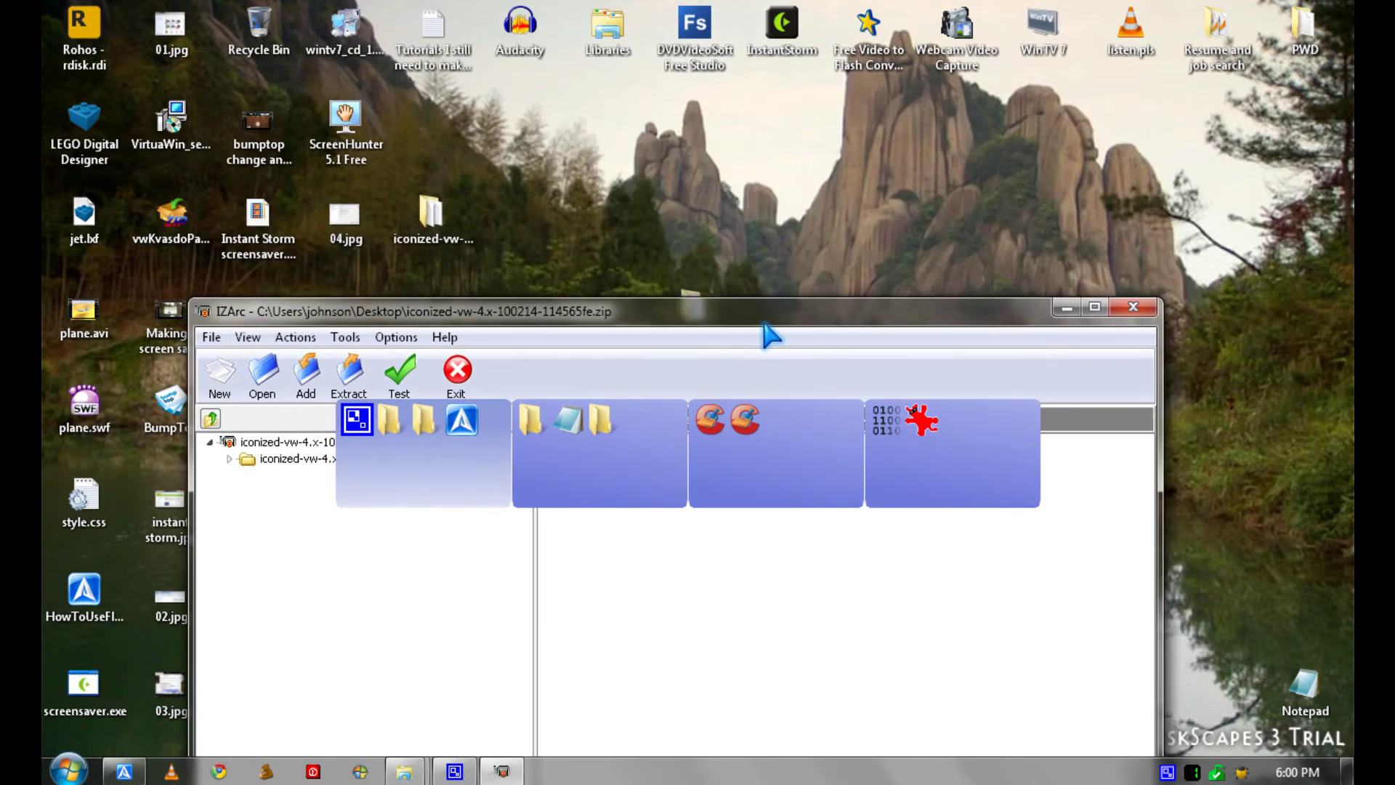
{"action": "left_click", "coordinate": [1075, 313]}
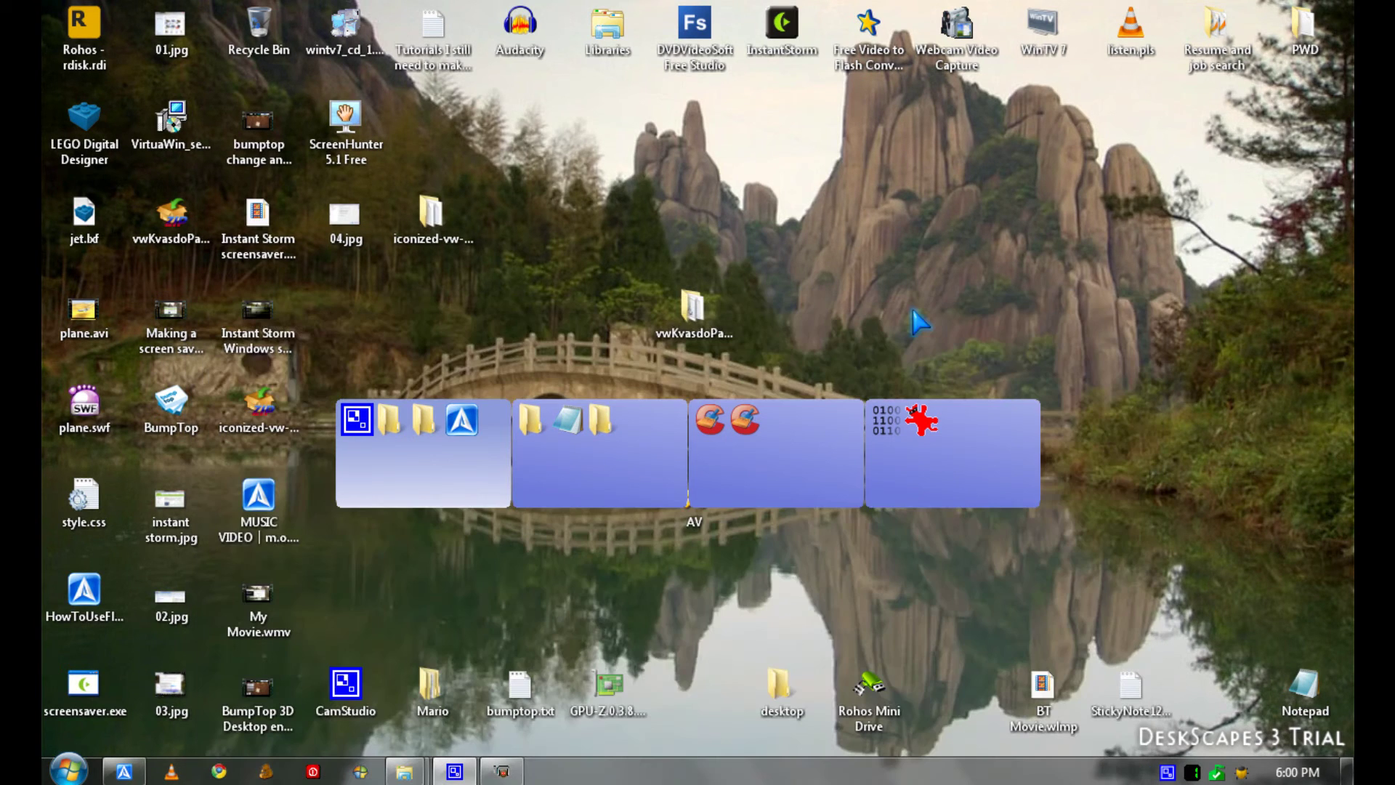
{"action": "double_click", "coordinate": [444, 234]}
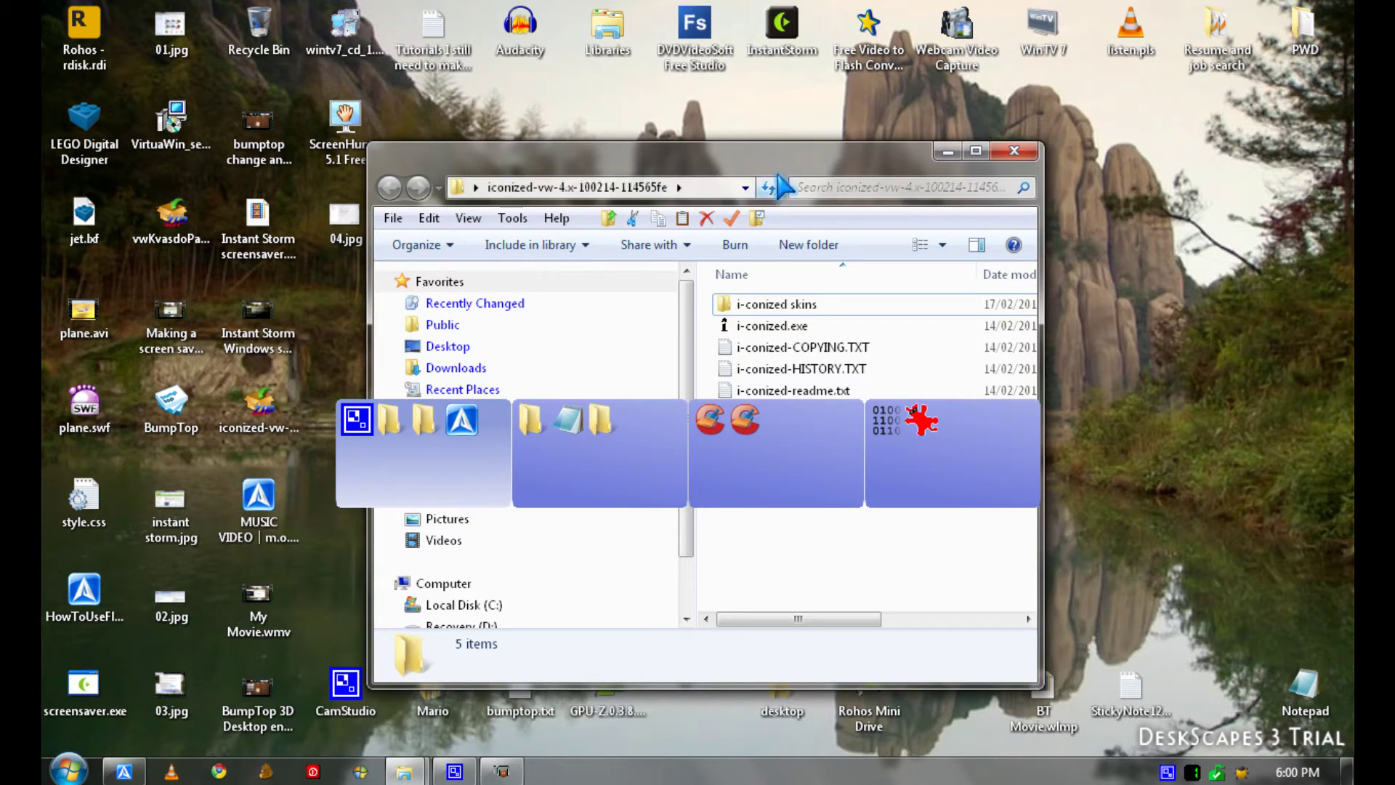
{"action": "left_click_drag", "start_coordinate": [779, 182], "coordinate": [780, 127]}
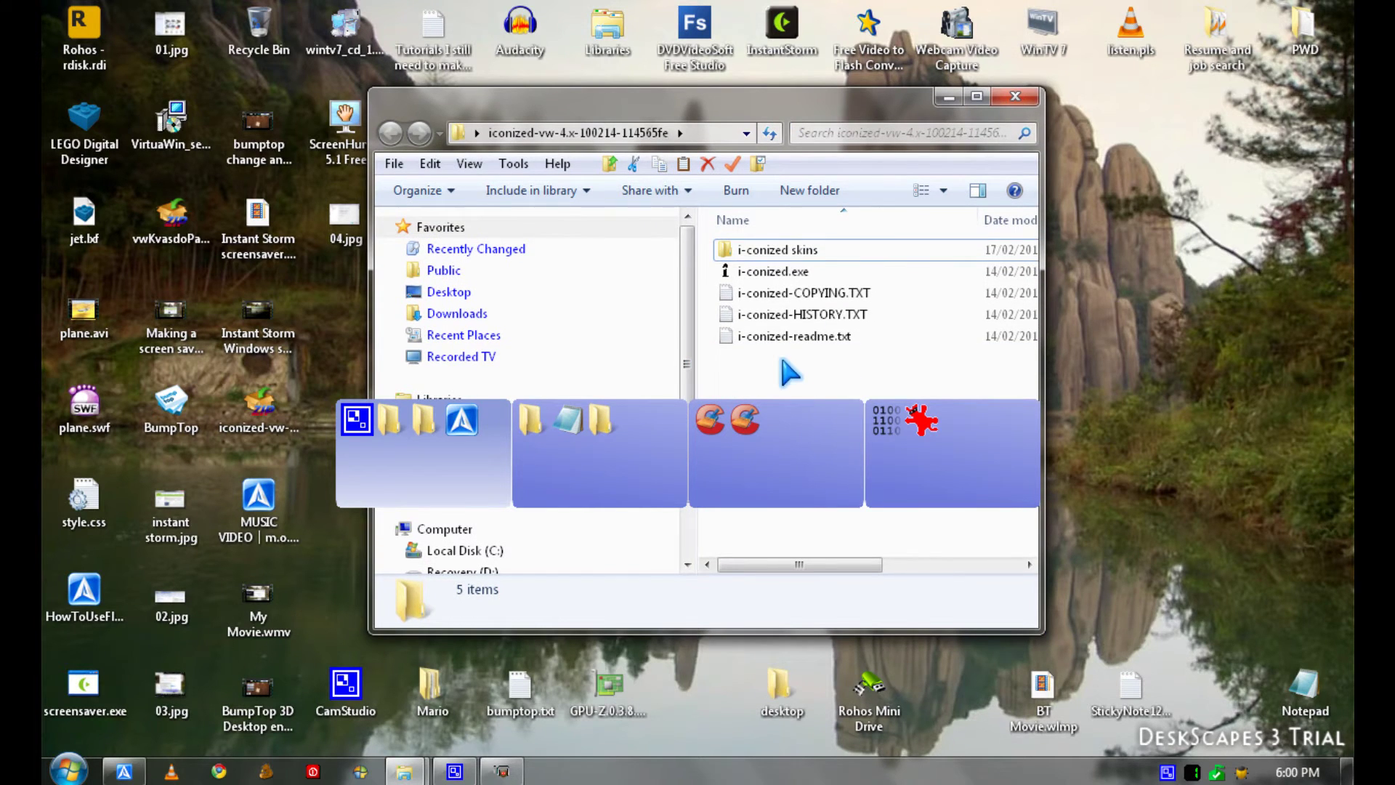
Copy the i-conized skins folder, i-conized.exe and the three text files from the extracted folder, and close its window.
{"action": "left_click_drag", "start_coordinate": [790, 373], "coordinate": [810, 225]}
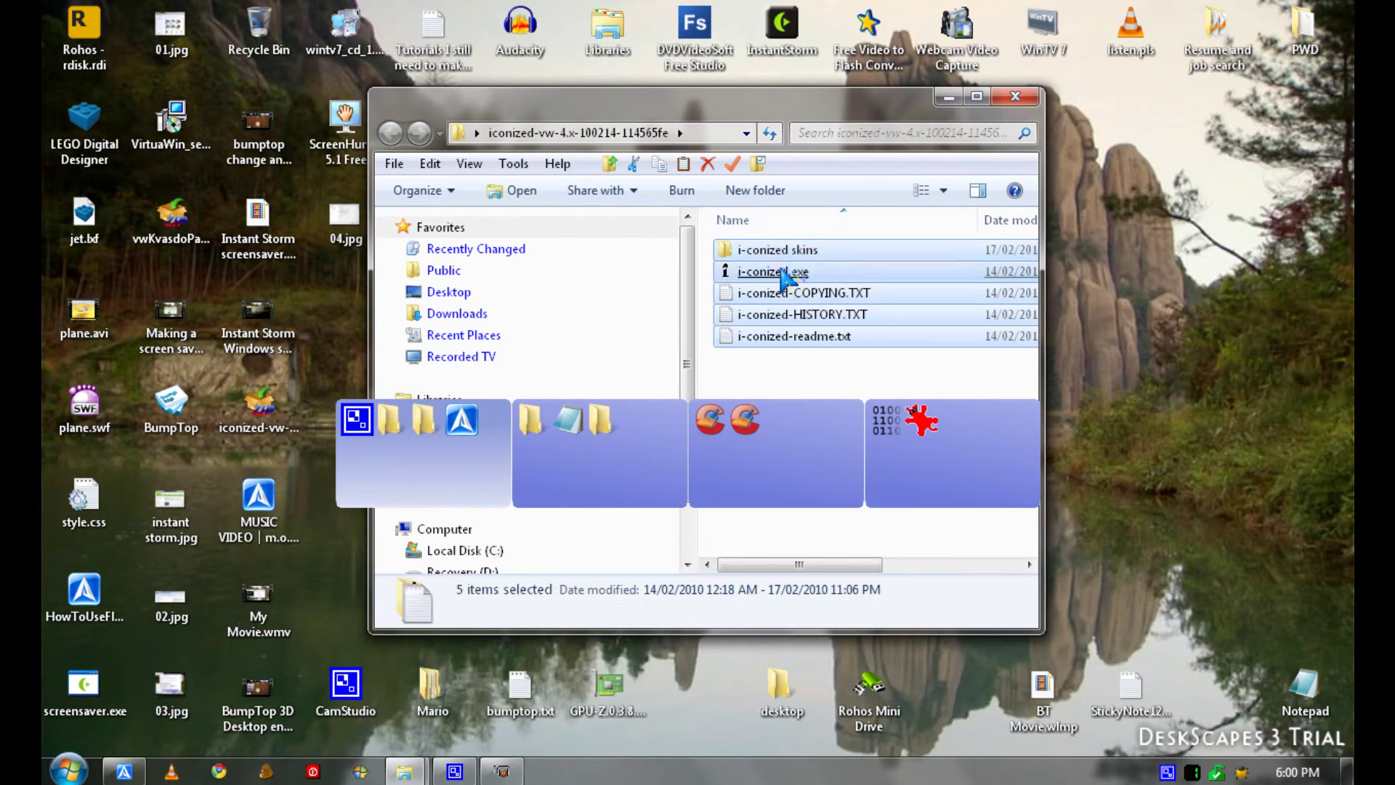
{"action": "right_click", "coordinate": [783, 272]}
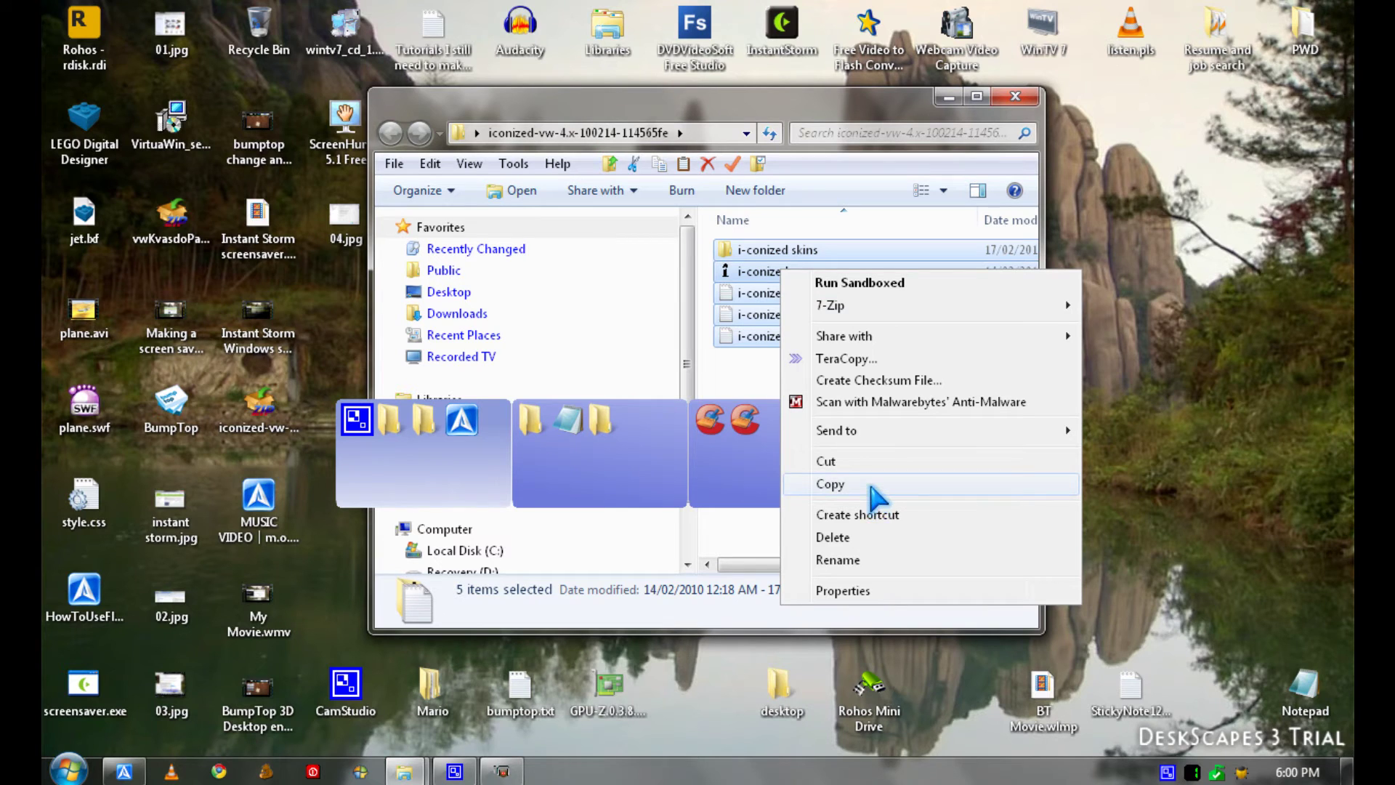
{"action": "left_click", "coordinate": [871, 486]}
{"action": "left_click", "coordinate": [1015, 97]}
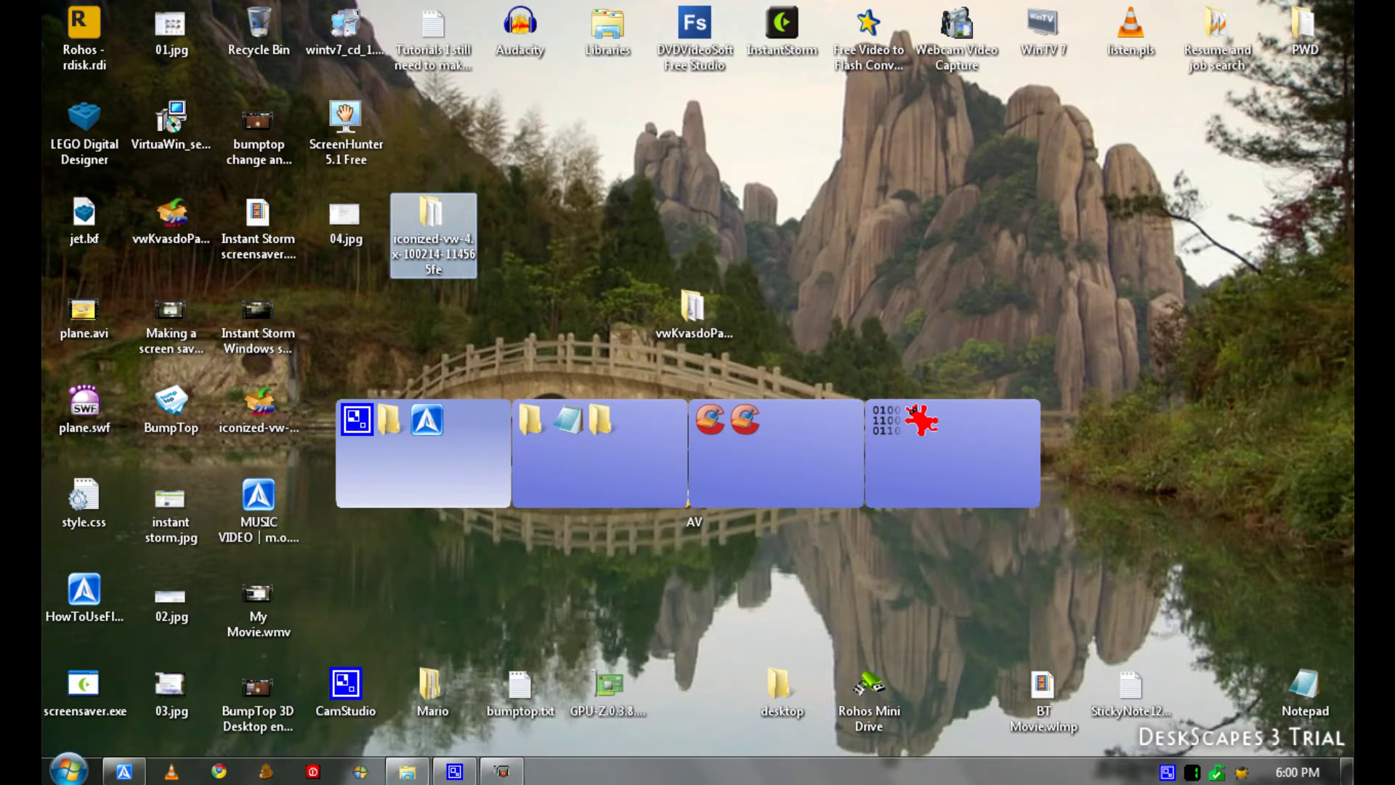
Bring up the open VirtuaWin modules folder under Program Files.
{"action": "left_click", "coordinate": [404, 773]}
{"action": "left_click", "coordinate": [404, 773]}
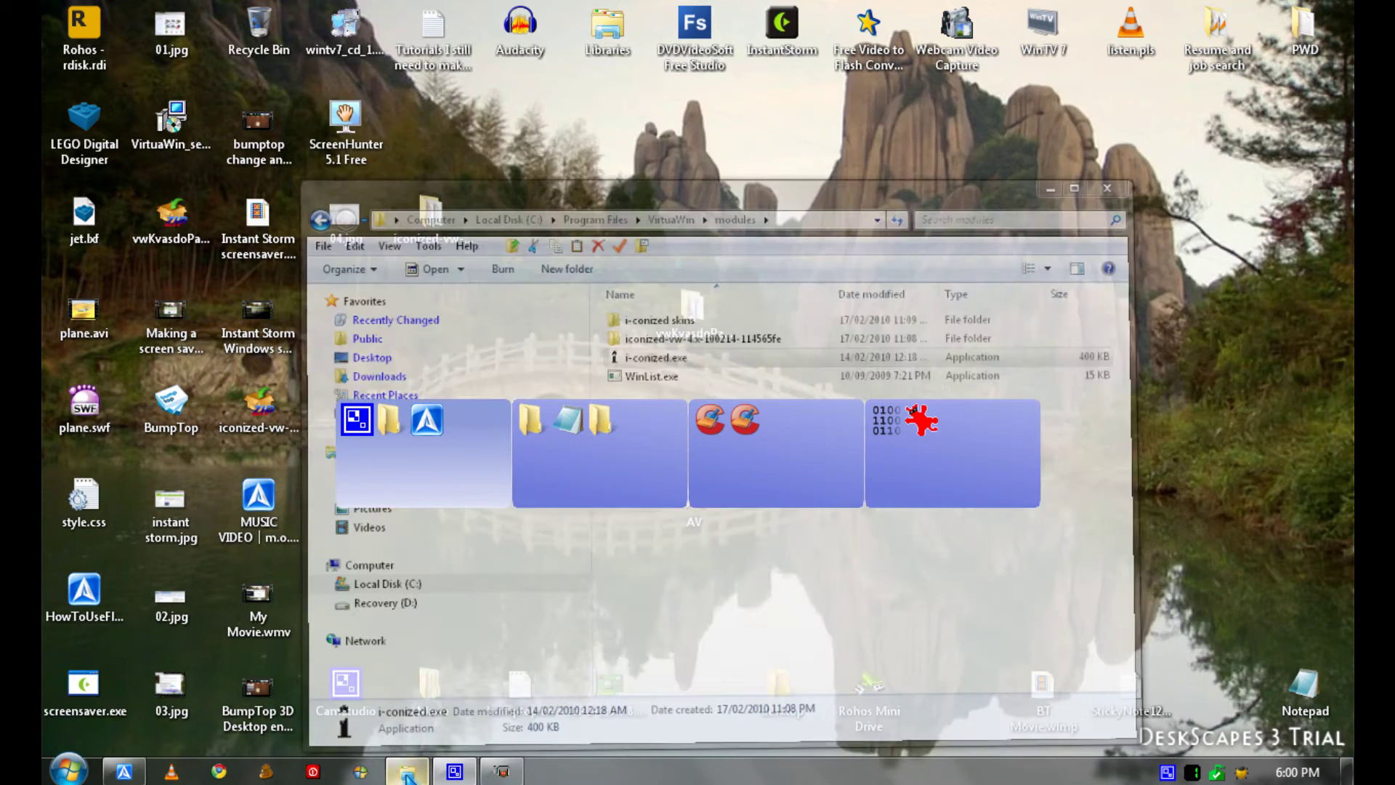
{"action": "left_click", "coordinate": [407, 773]}
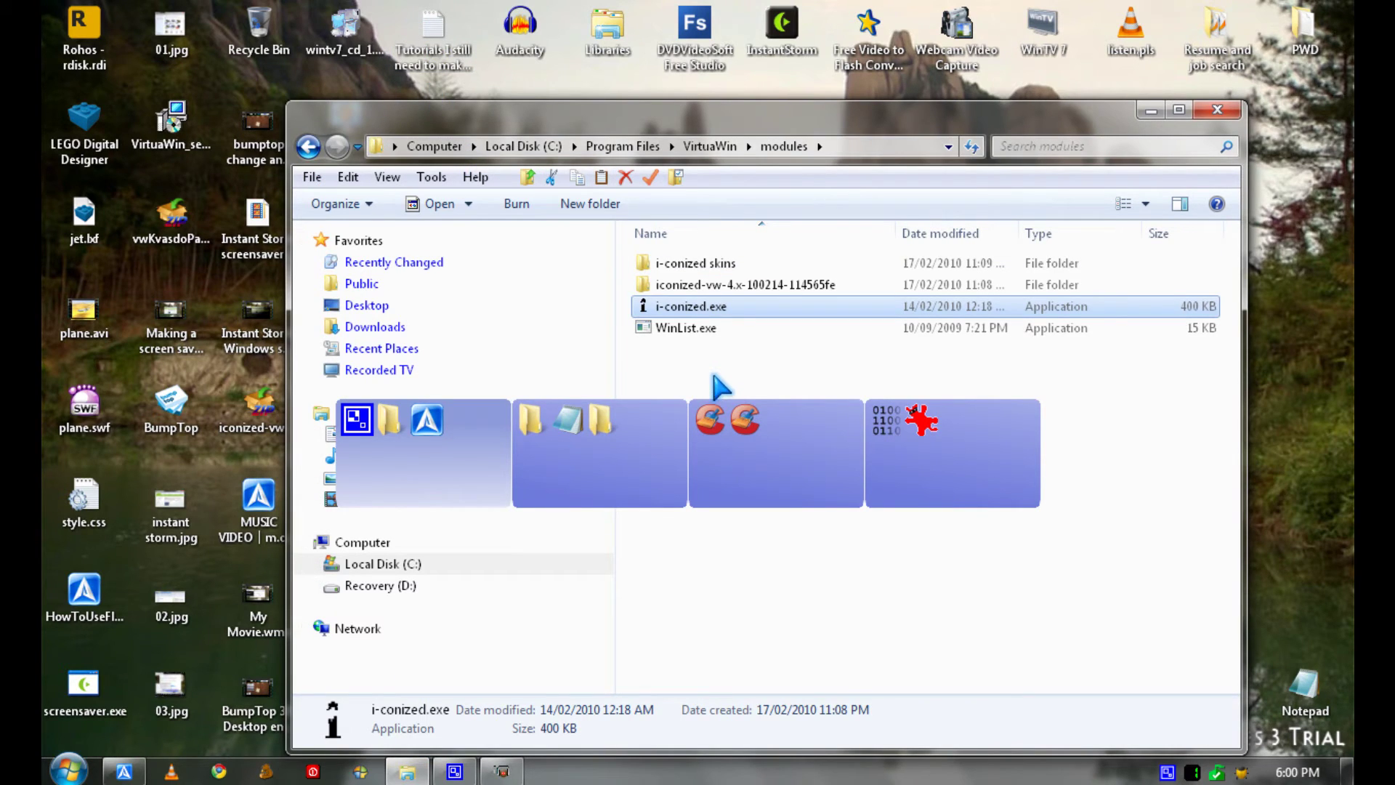
Check the full path of the VirtuaWin modules folder and its WinList.exe file, and close the folder window.
{"action": "left_click", "coordinate": [830, 146]}
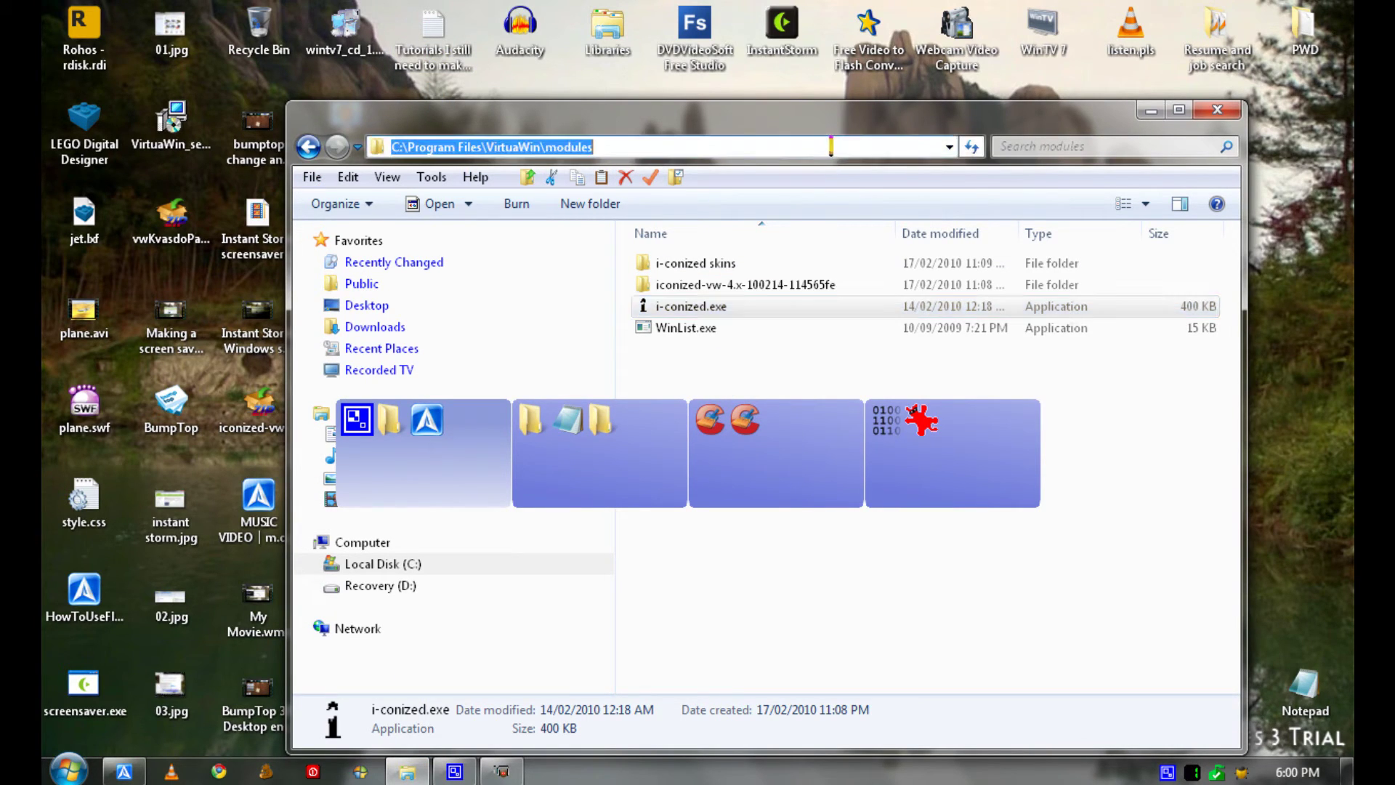
{"action": "left_click", "coordinate": [637, 148]}
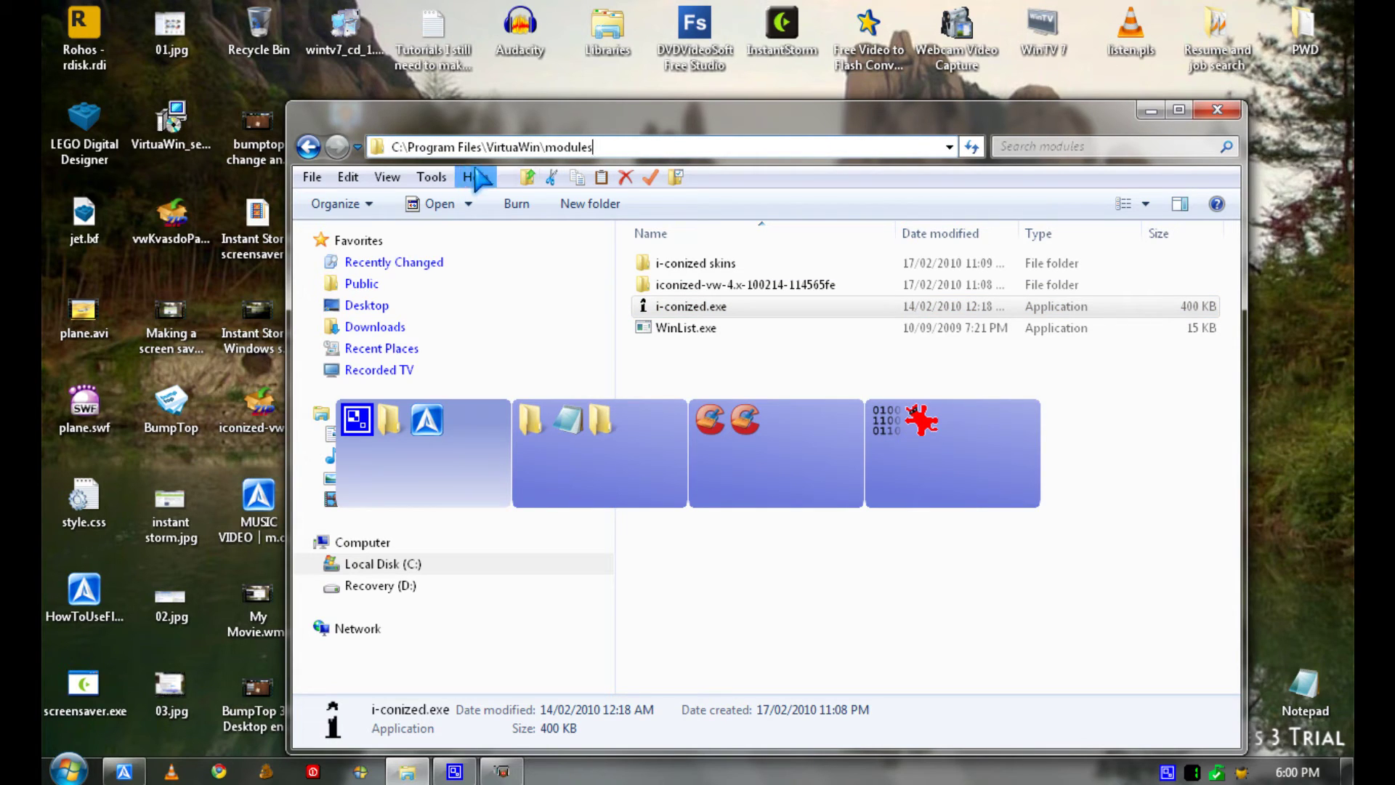
{"action": "left_click", "coordinate": [698, 385]}
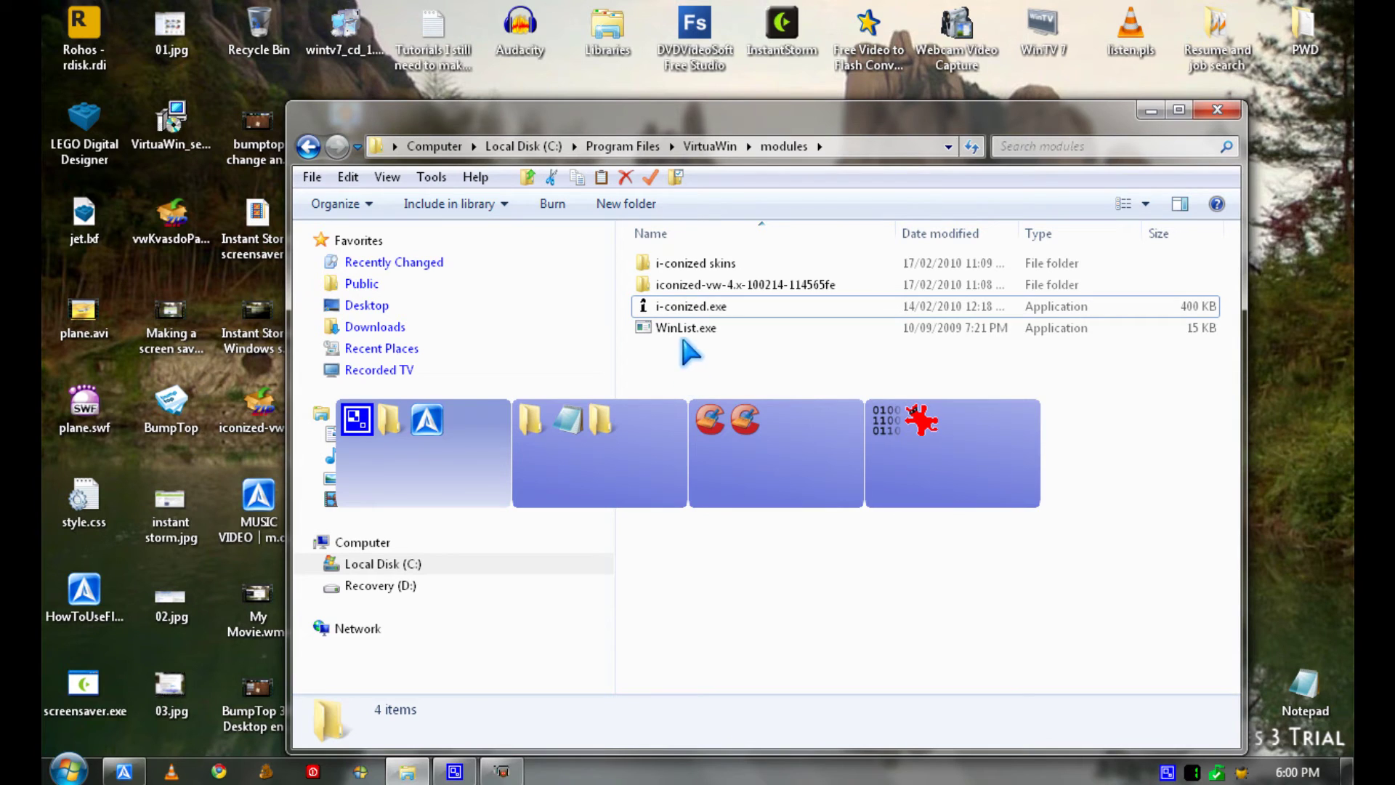
{"action": "left_click", "coordinate": [687, 328]}
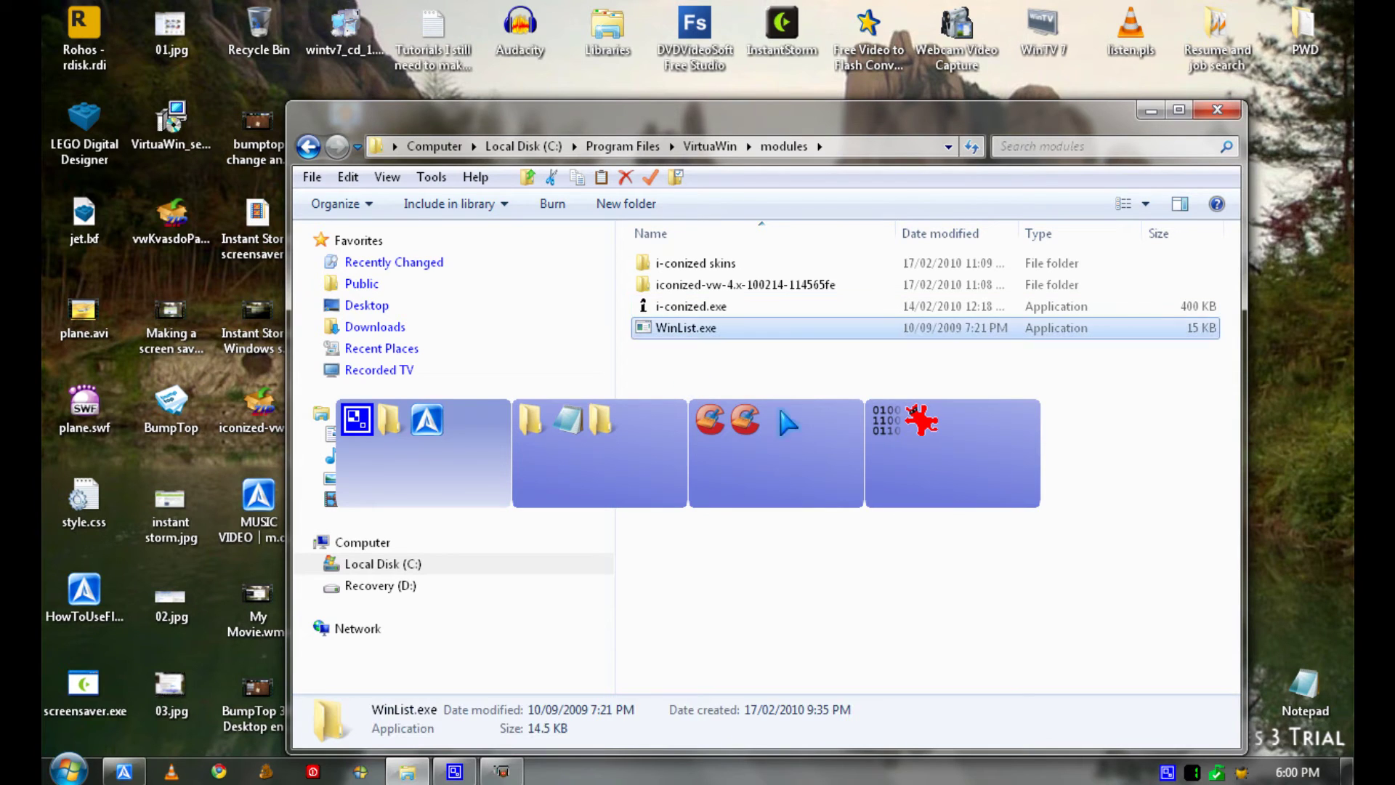
{"action": "left_click", "coordinate": [1218, 110]}
Open the VirtuaWin setup, check the i-conized entry in its module list, and leave the setup without changes.
{"action": "right_click", "coordinate": [1195, 774]}
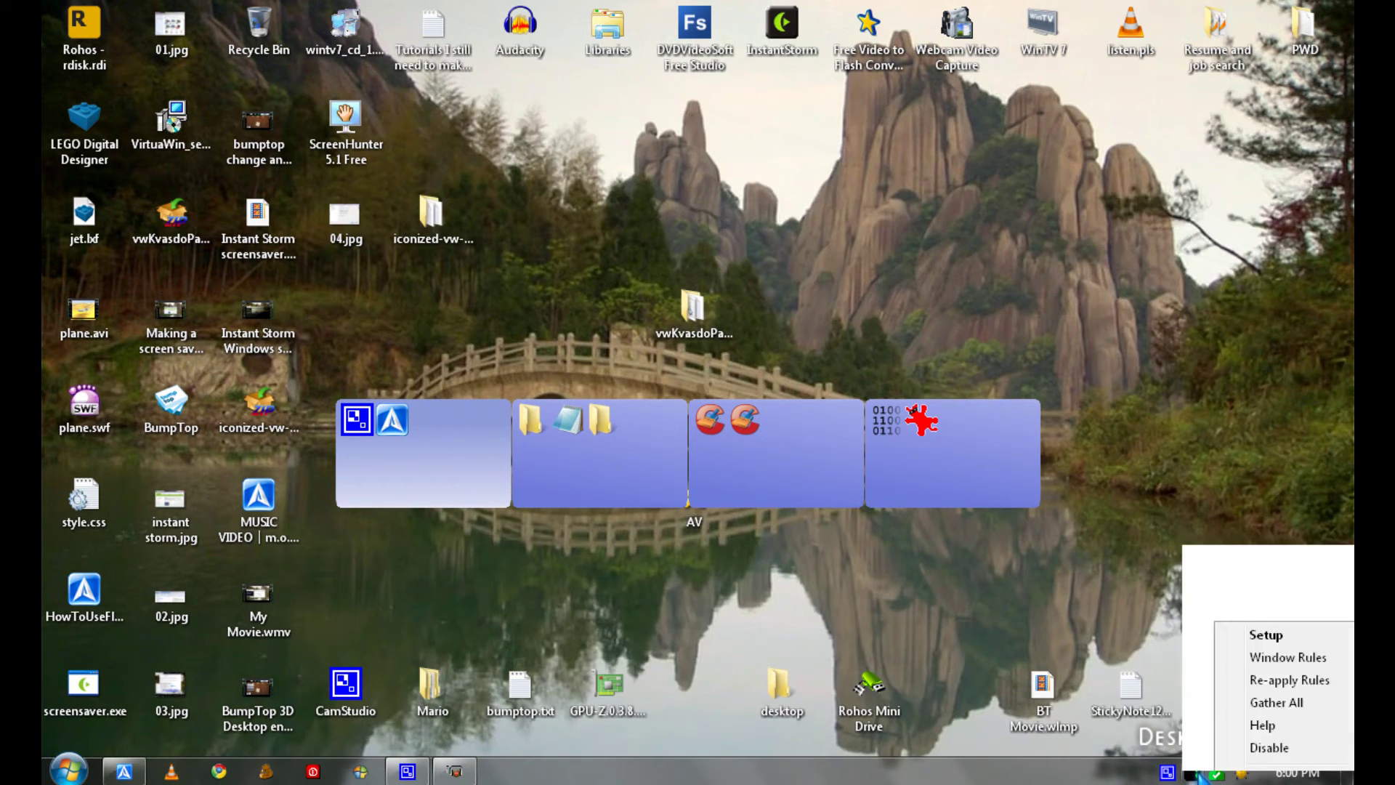
{"action": "left_click", "coordinate": [1252, 560]}
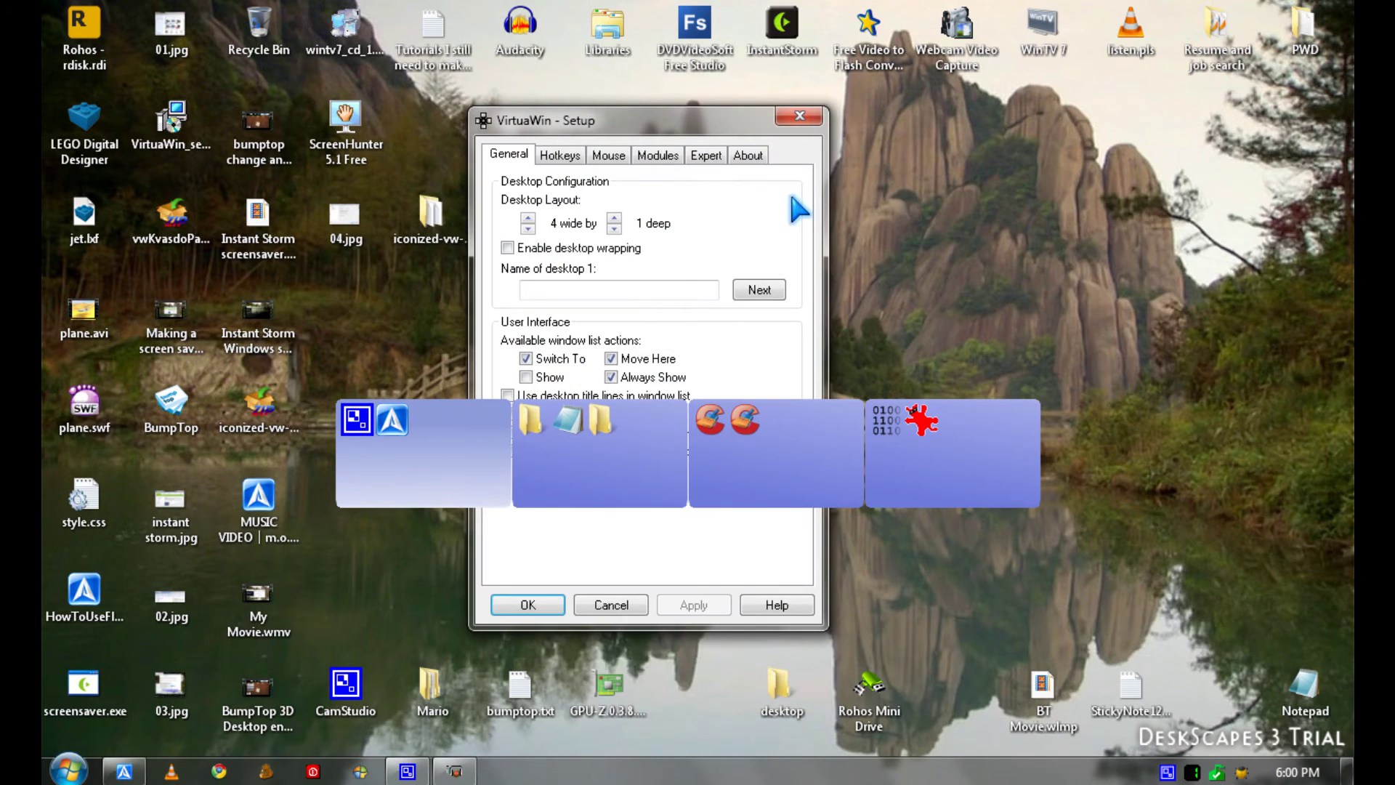
{"action": "left_click", "coordinate": [660, 156]}
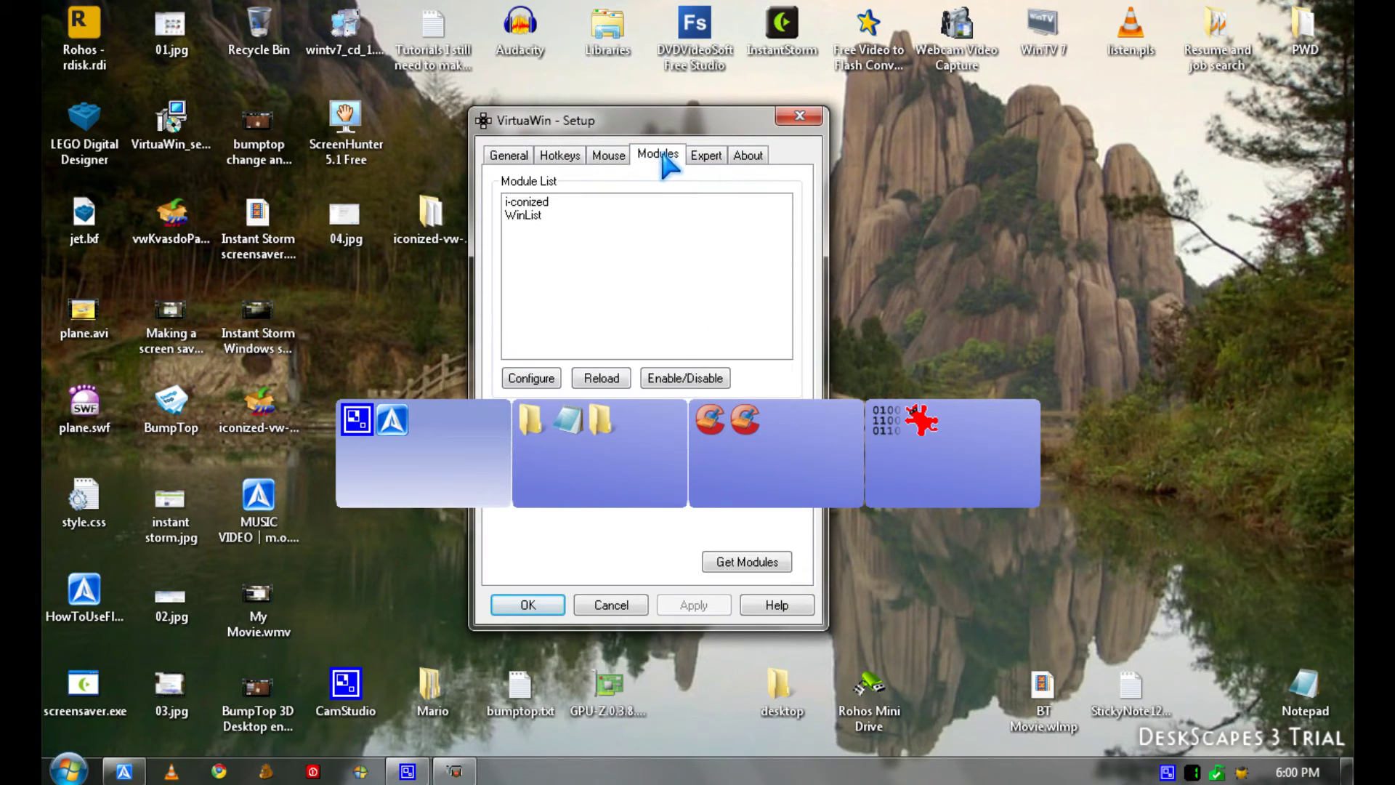
{"action": "left_click", "coordinate": [526, 203]}
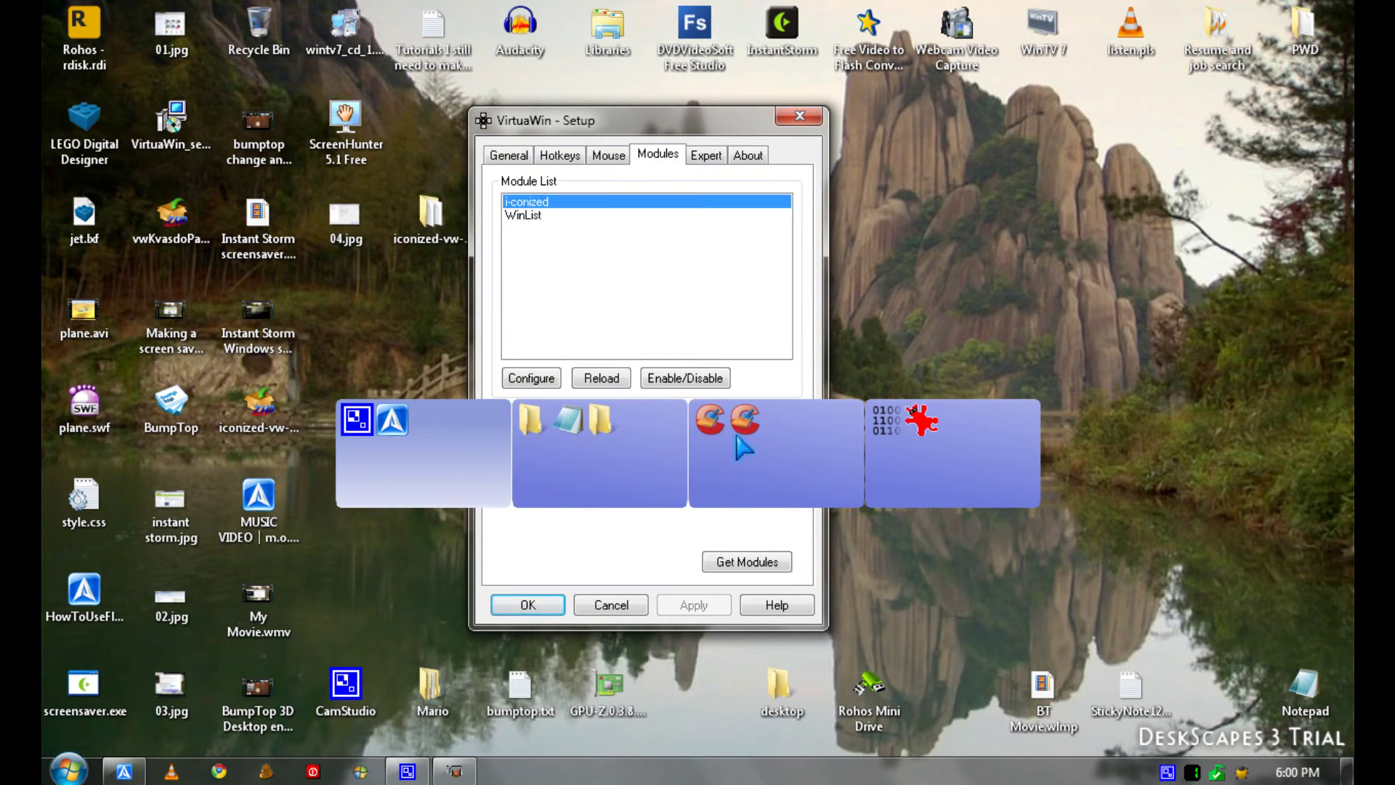
{"action": "left_click", "coordinate": [621, 609]}
Open the i-conized settings from the desktop preview, review the Skins and Hide/Show options, and close the settings.
{"action": "right_click", "coordinate": [588, 462]}
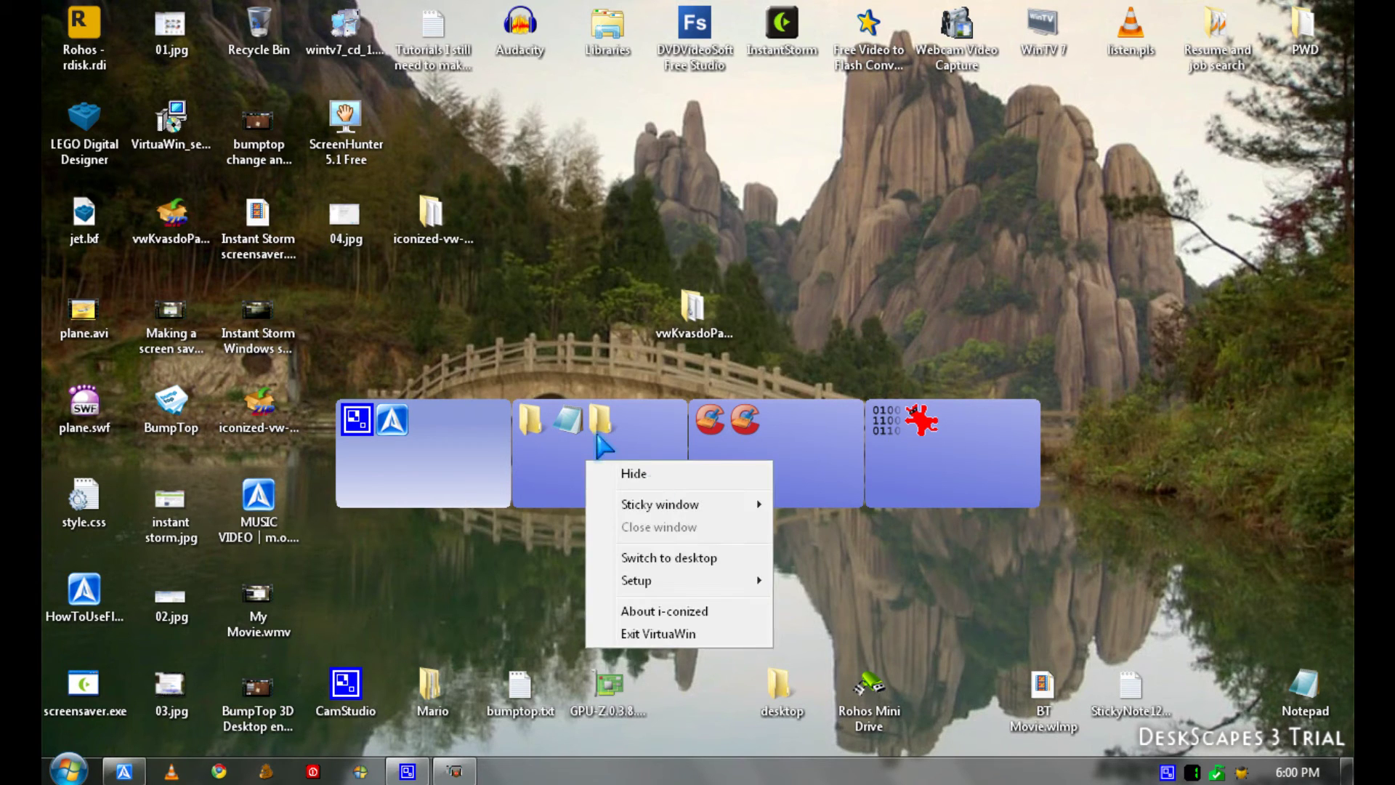
{"action": "mouse_move", "coordinate": [678, 585]}
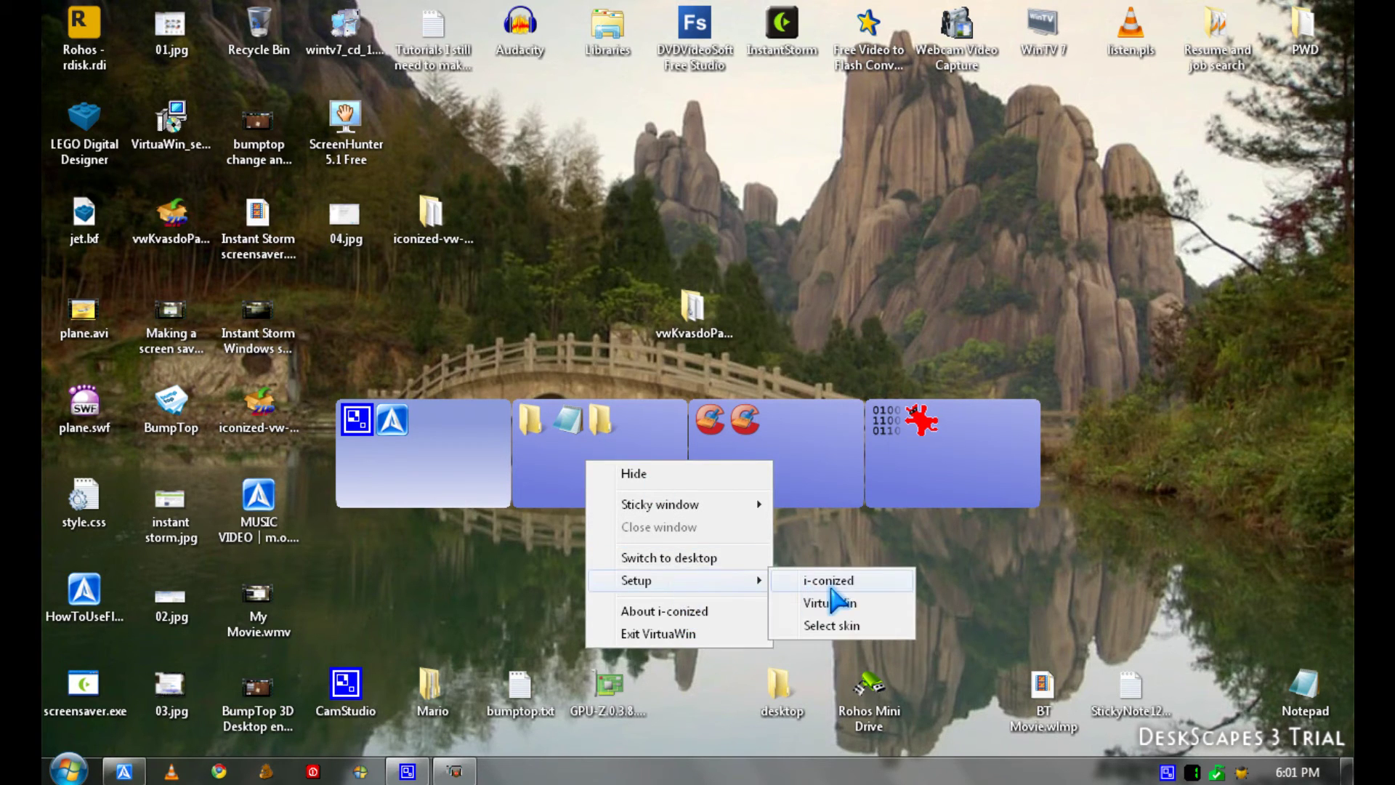
{"action": "left_click", "coordinate": [832, 585]}
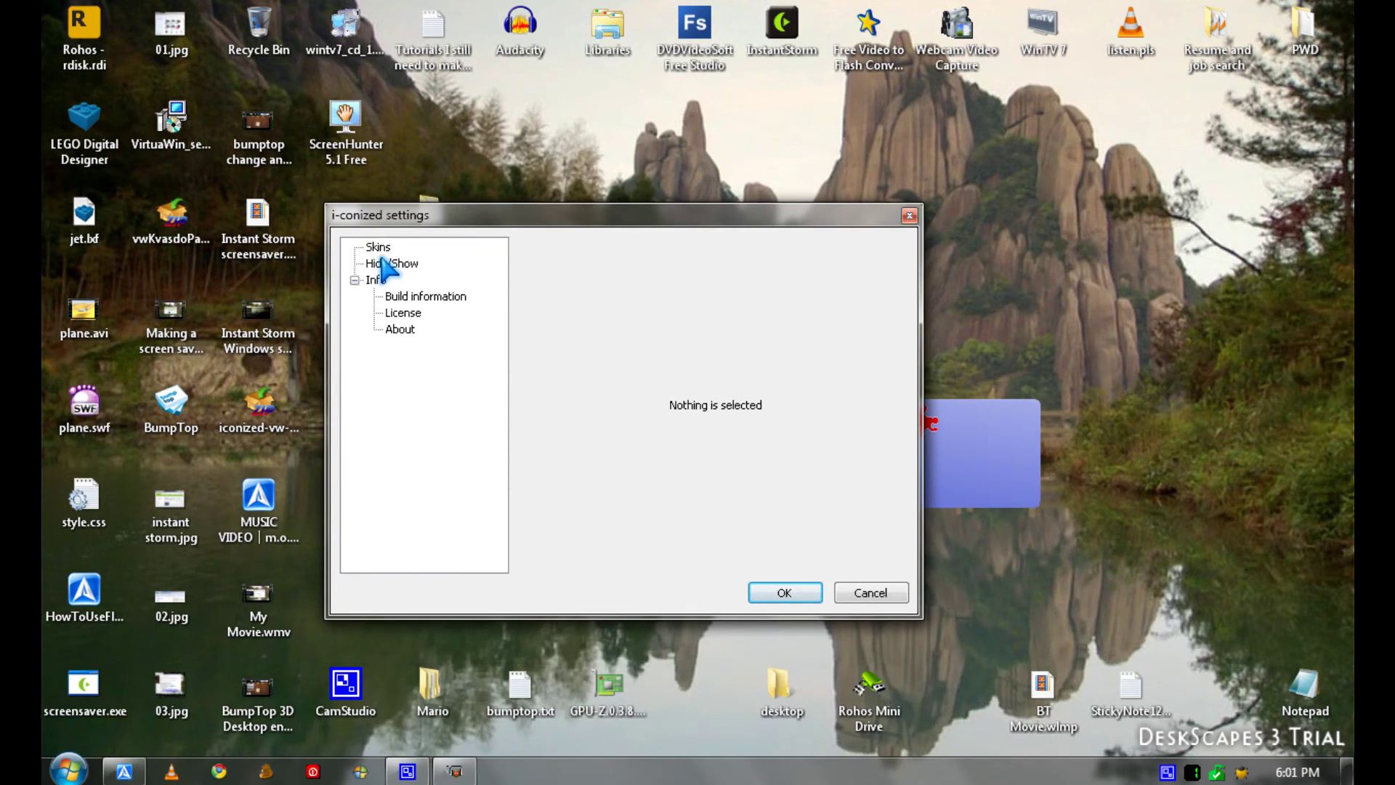
{"action": "left_click", "coordinate": [379, 248]}
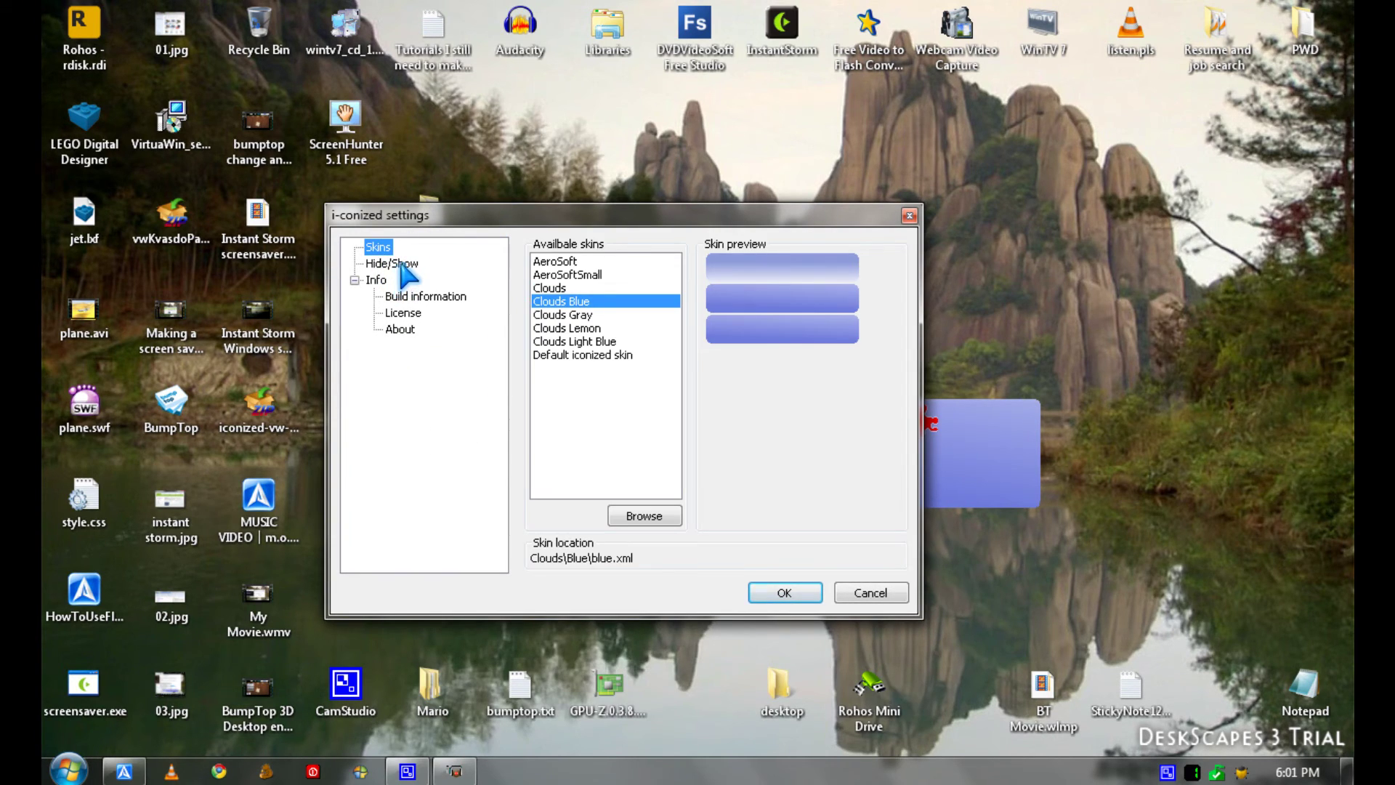
{"action": "left_click", "coordinate": [401, 264]}
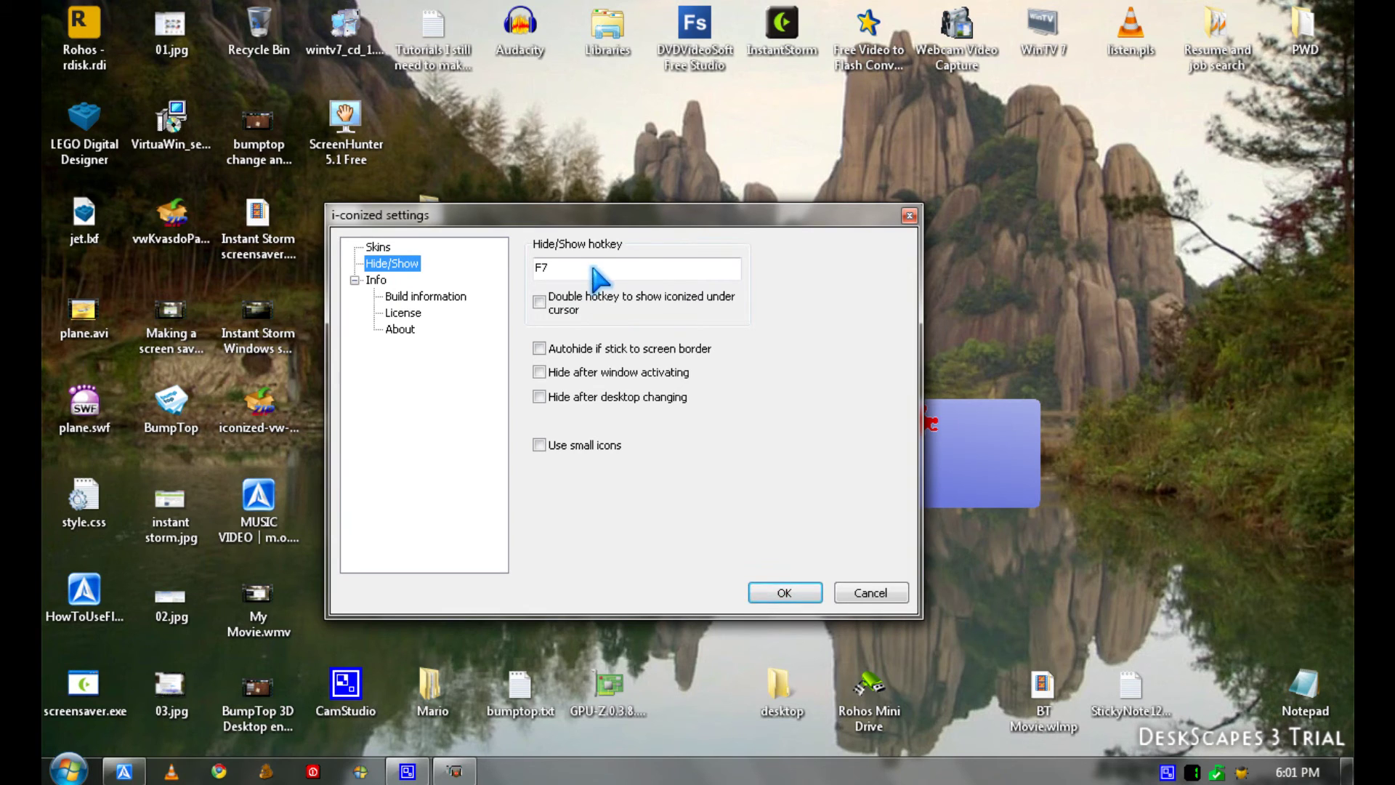
{"action": "left_click", "coordinate": [809, 592]}
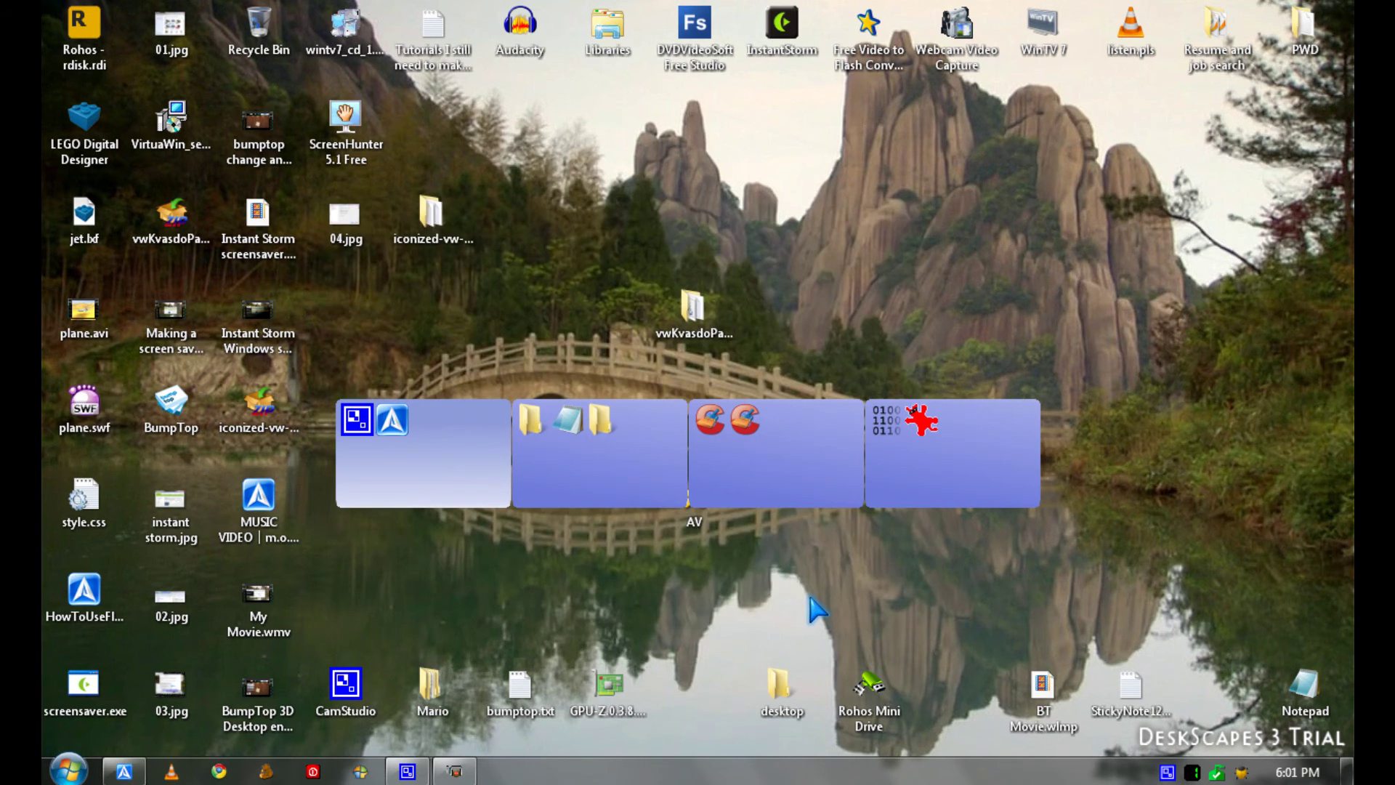
Switch to the fourth virtual desktop through the i-conized preview and go back through the third to the second.
{"action": "key", "text": "super+z"}
{"action": "key", "text": "super+z"}
{"action": "key", "text": "super+z"}
{"action": "key", "text": "super+z"}
{"action": "left_click", "coordinate": [947, 461]}
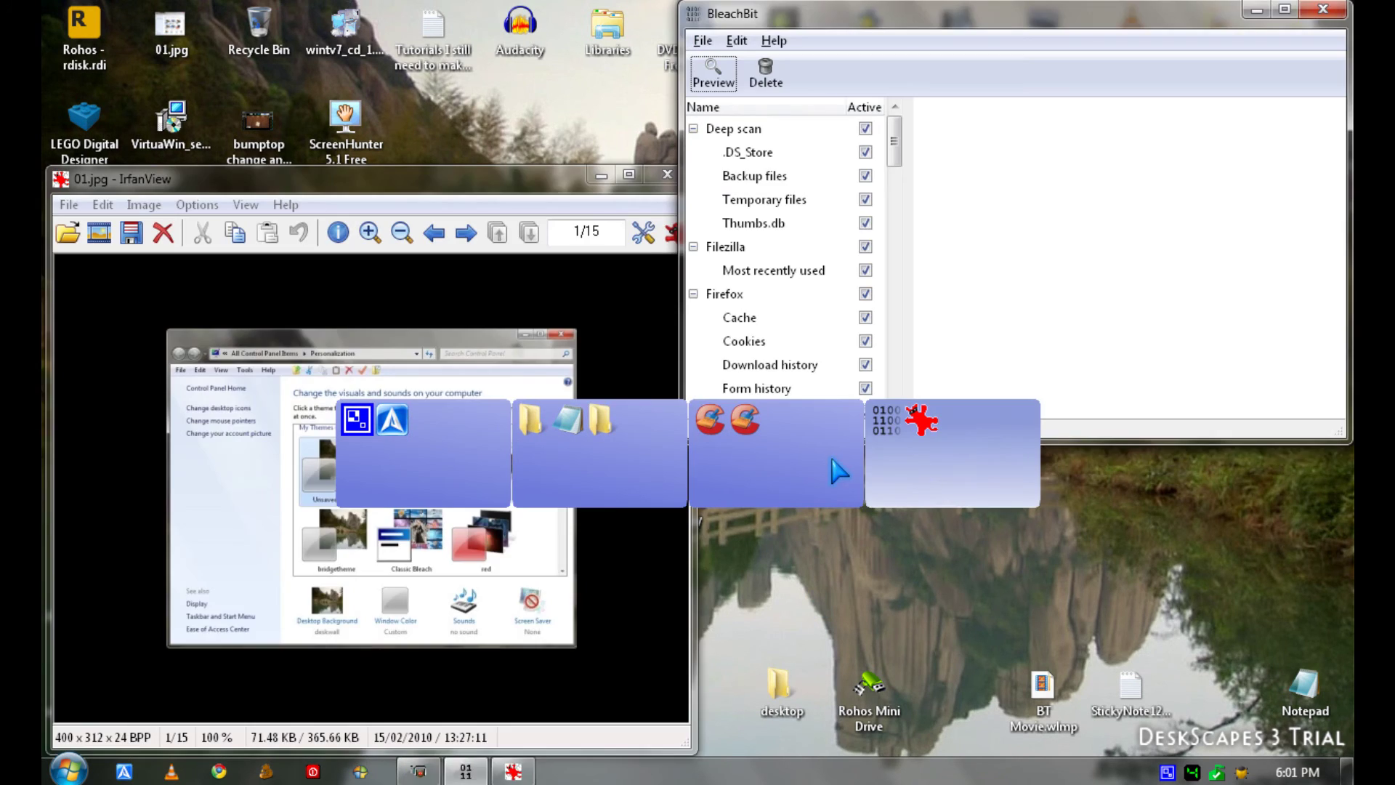
{"action": "left_click", "coordinate": [820, 459]}
{"action": "left_click", "coordinate": [655, 479]}
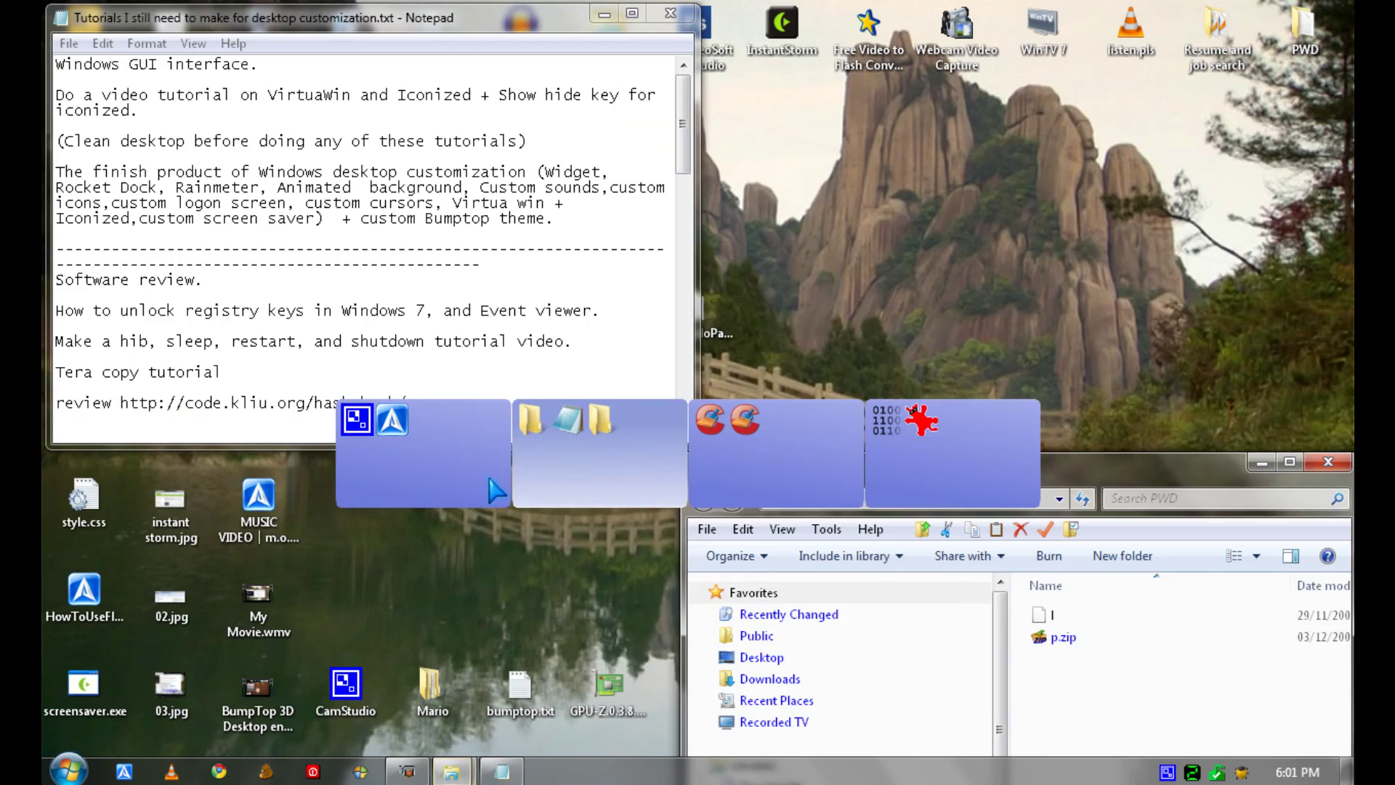
Cycle back and forth between the second, third and fourth virtual desktops with the i-conized preview, ending on the fourth.
{"action": "left_click", "coordinate": [623, 482]}
{"action": "left_click", "coordinate": [624, 483]}
{"action": "left_click", "coordinate": [751, 462]}
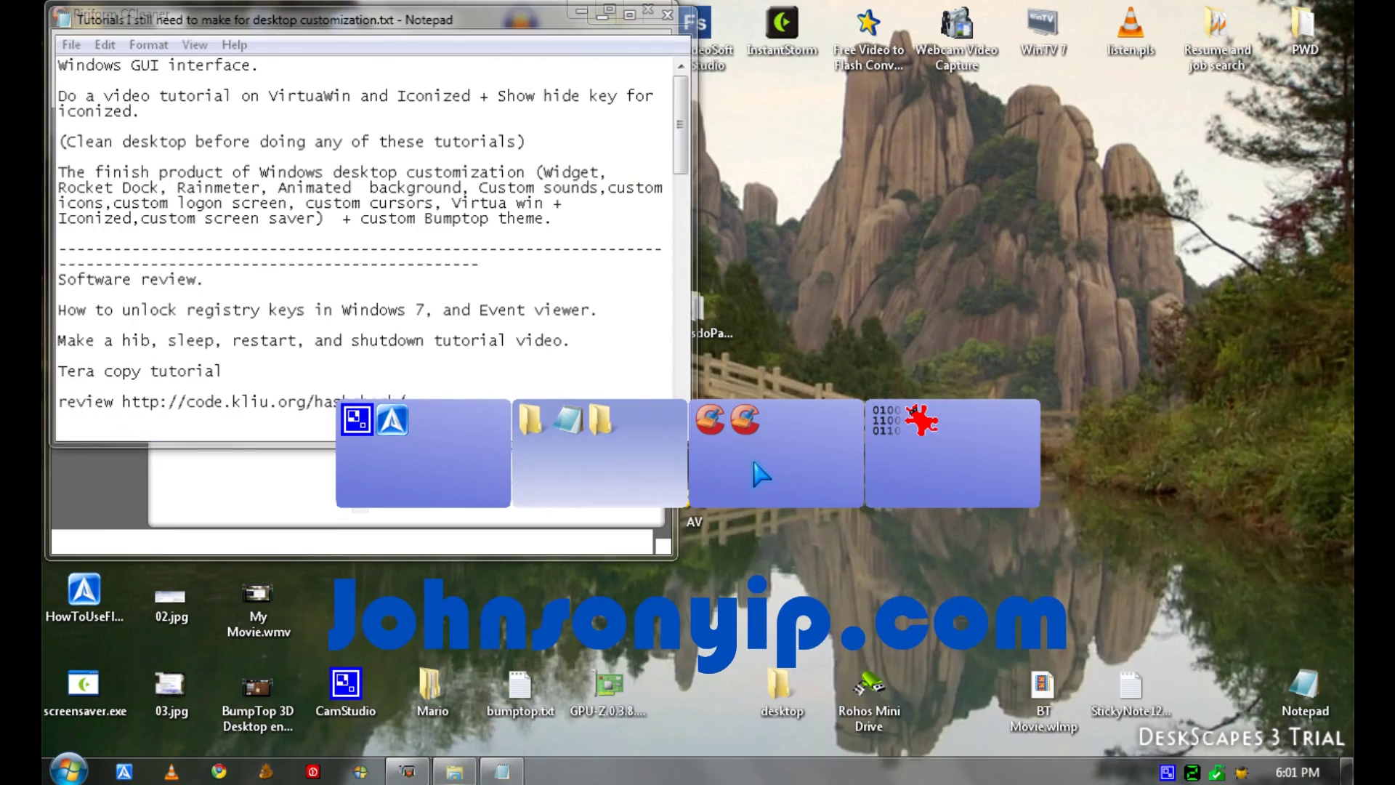
{"action": "left_click", "coordinate": [1006, 462]}
{"action": "left_click", "coordinate": [802, 461]}
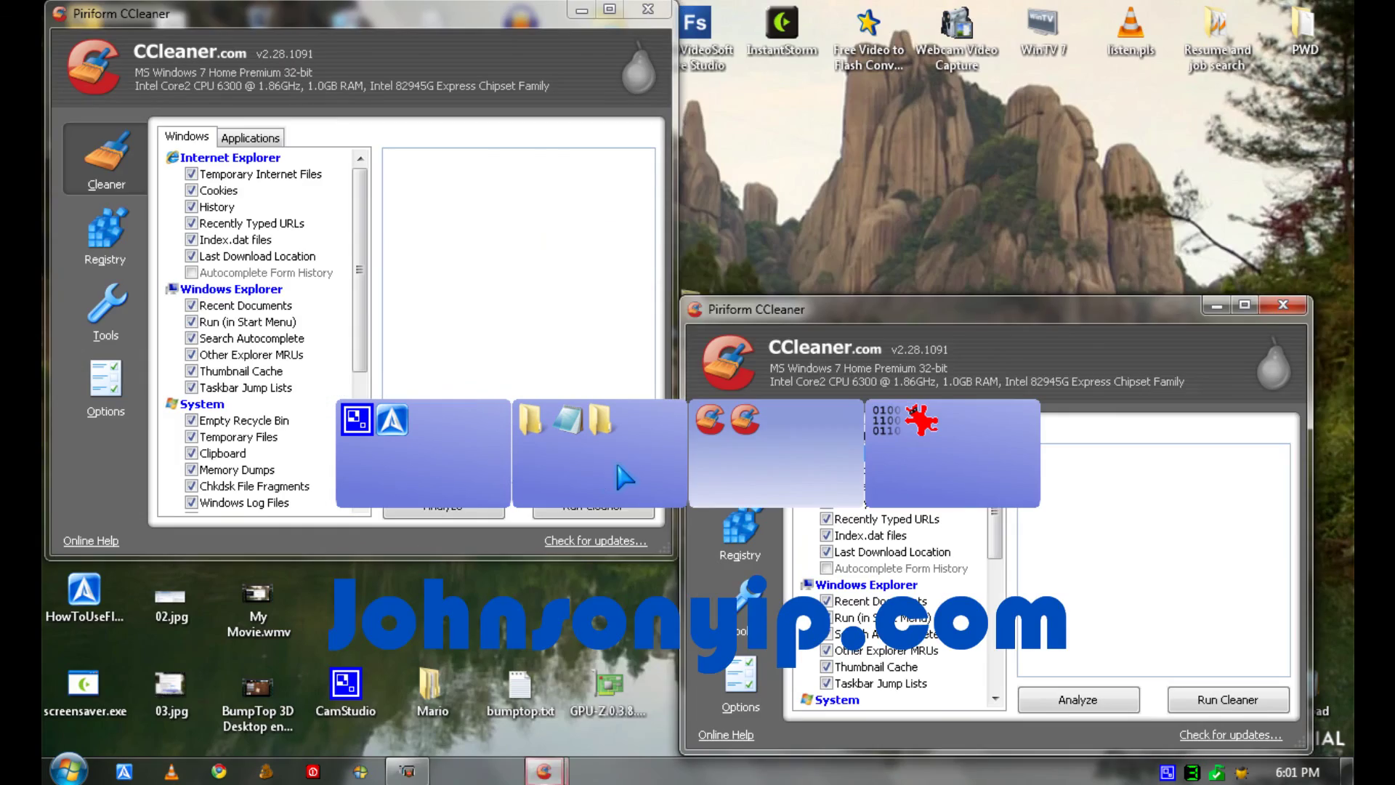
{"action": "left_click", "coordinate": [610, 463]}
{"action": "key", "text": "ctrl+alt+Left"}
{"action": "left_click", "coordinate": [622, 457]}
{"action": "left_click", "coordinate": [826, 455]}
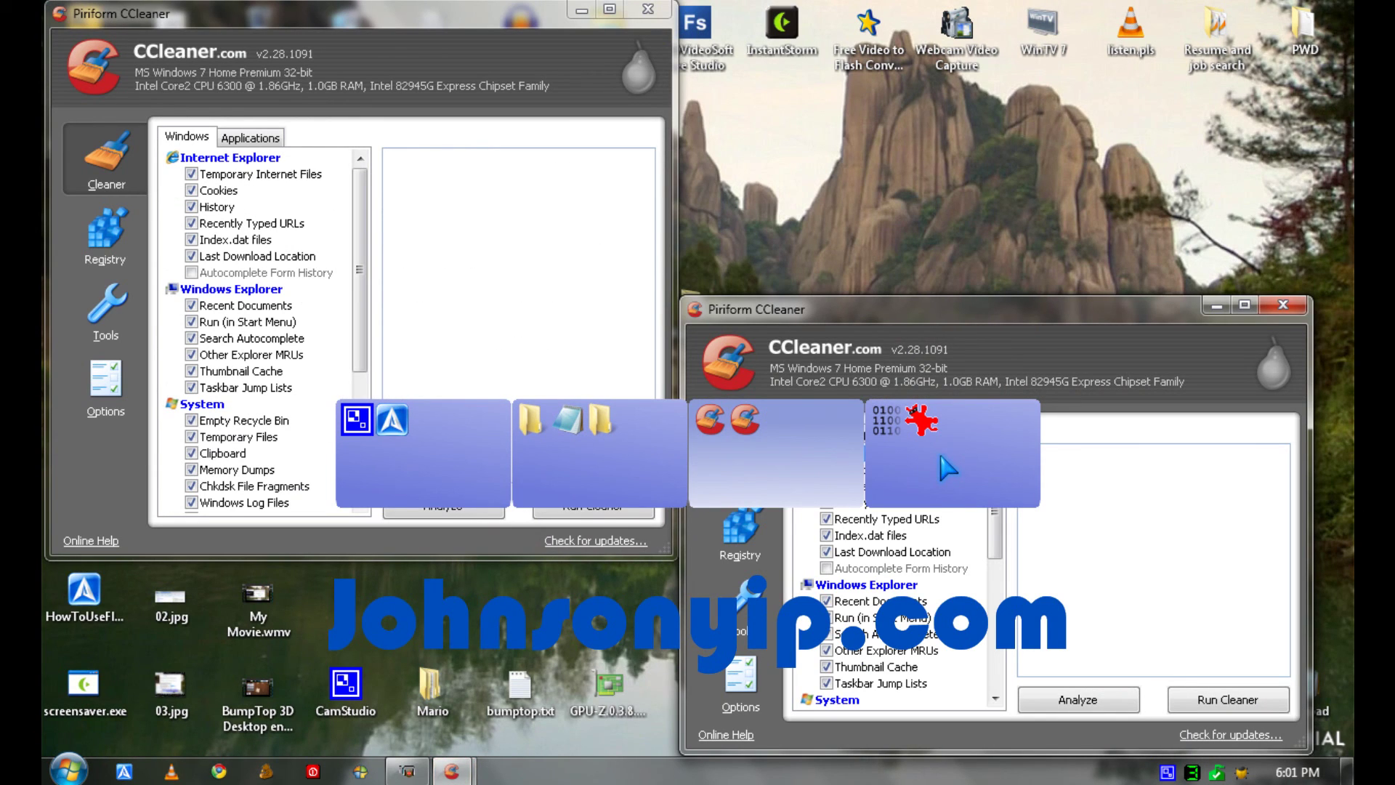
{"action": "left_click", "coordinate": [943, 468]}
{"action": "left_click", "coordinate": [819, 470]}
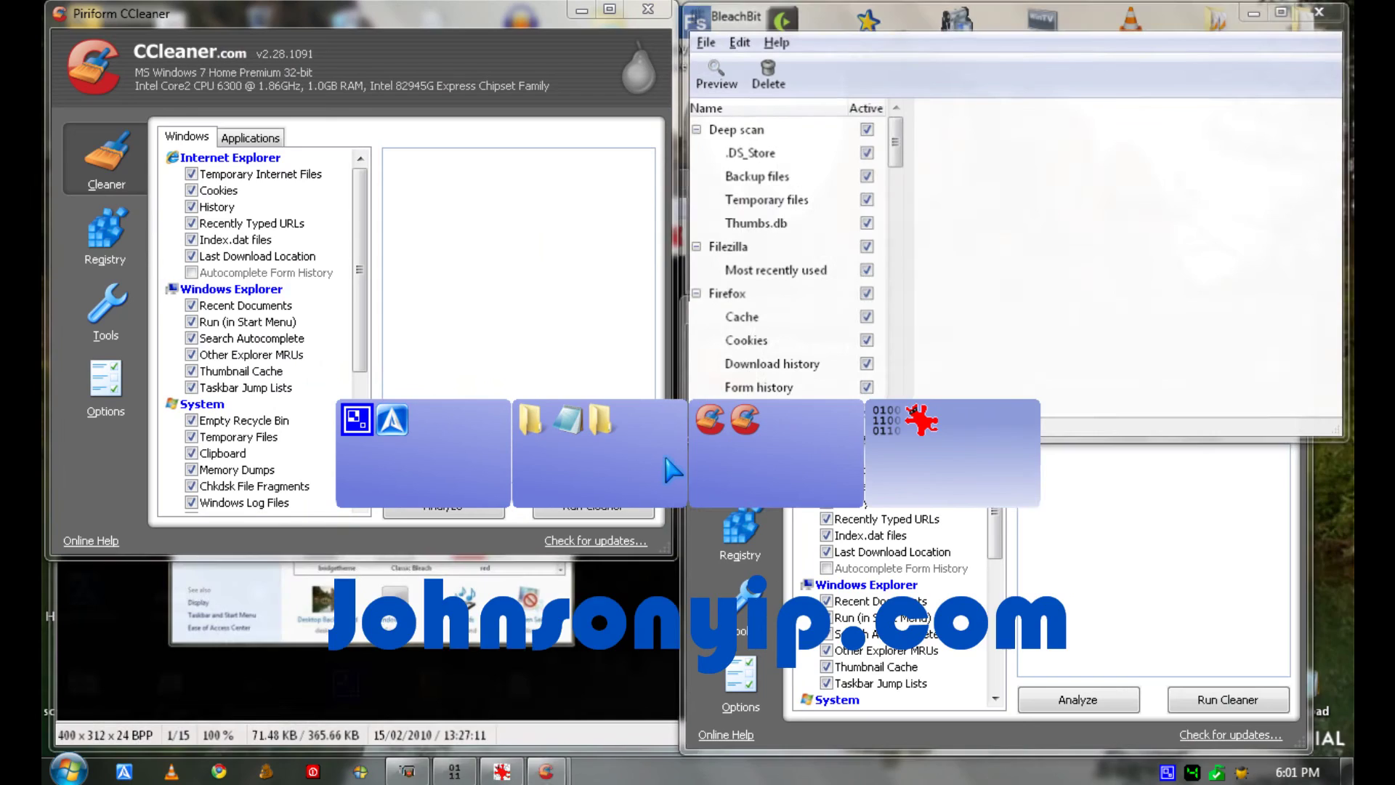
{"action": "left_click", "coordinate": [603, 470]}
{"action": "scroll", "coordinate": [610, 465], "scroll_direction": "up", "scroll_amount": 1}
{"action": "scroll", "coordinate": [726, 464], "scroll_direction": "down", "scroll_amount": 2}
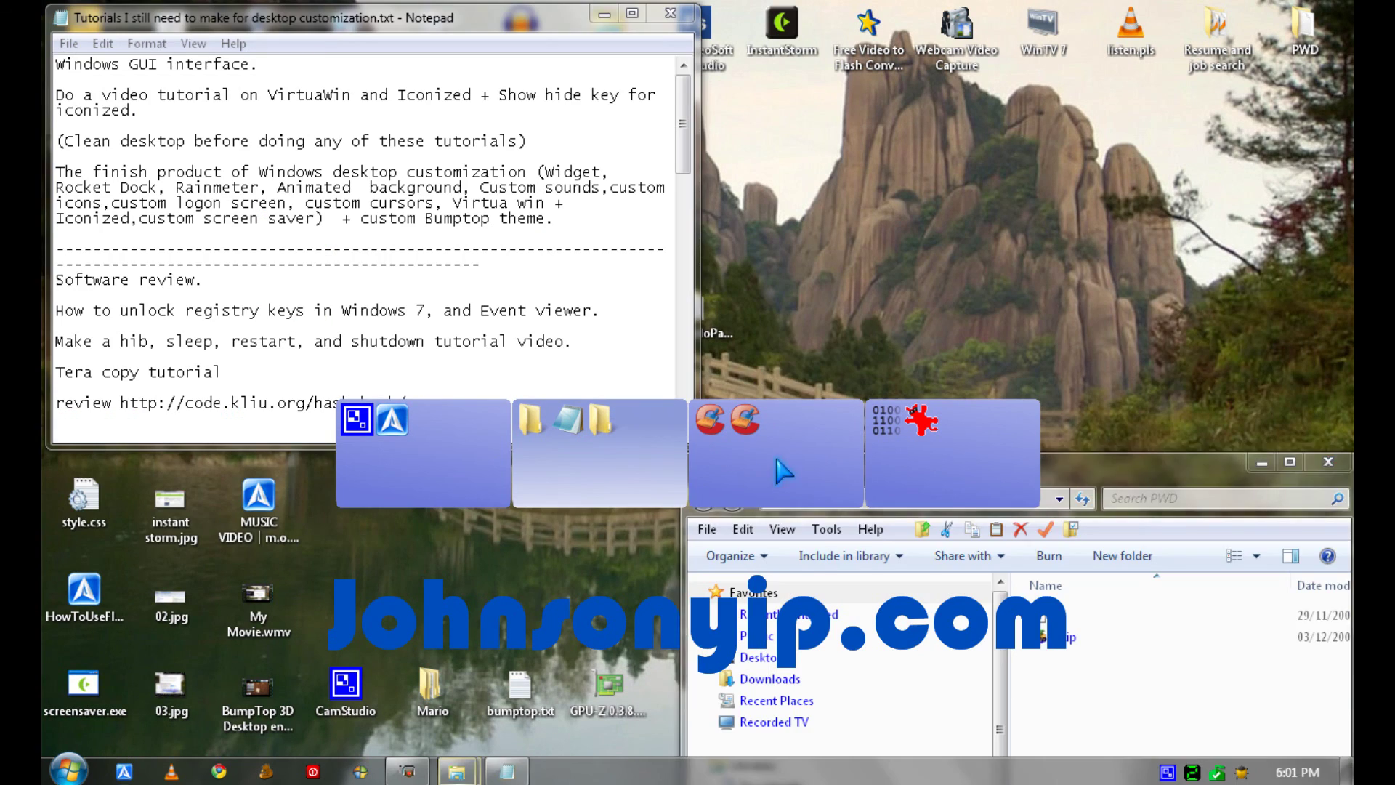
{"action": "scroll", "coordinate": [939, 466], "scroll_direction": "down", "scroll_amount": 1}
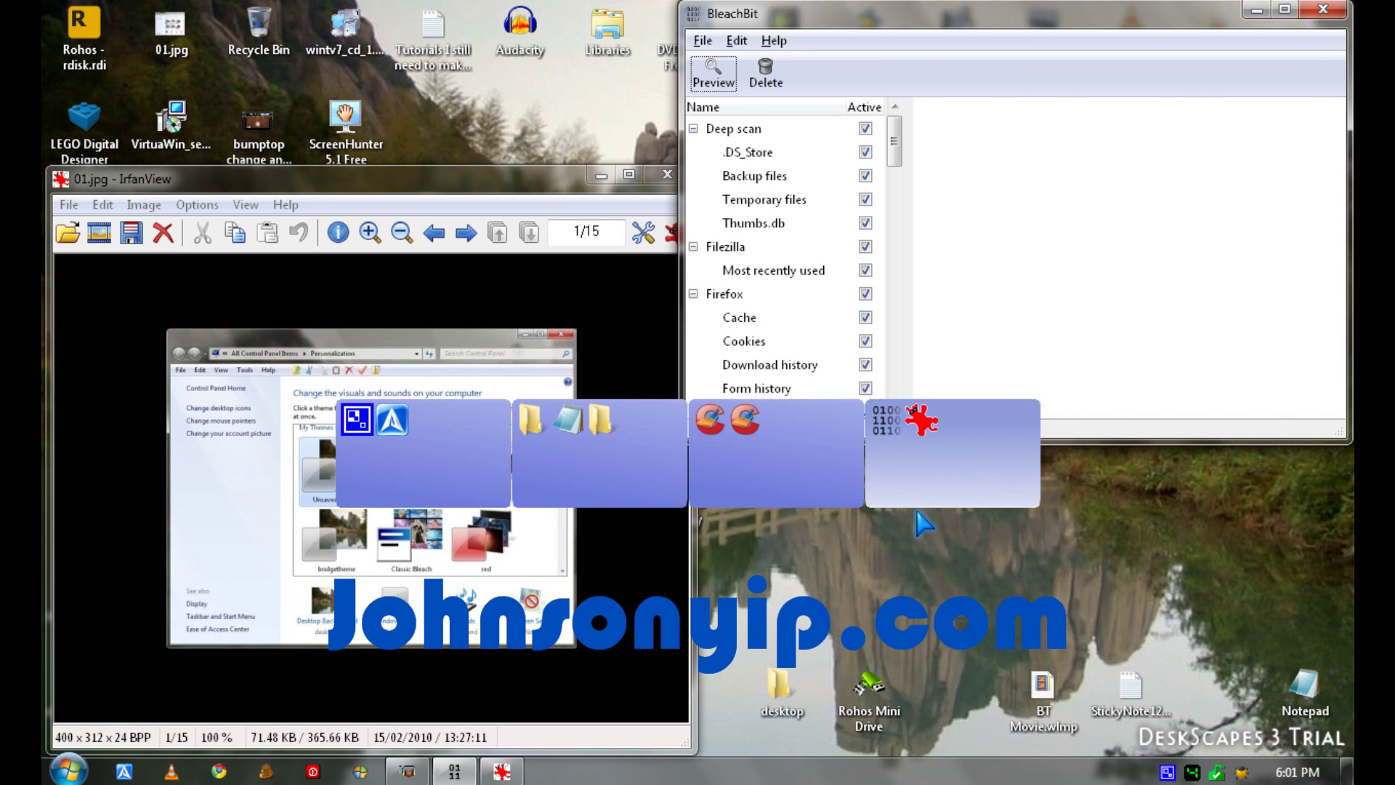